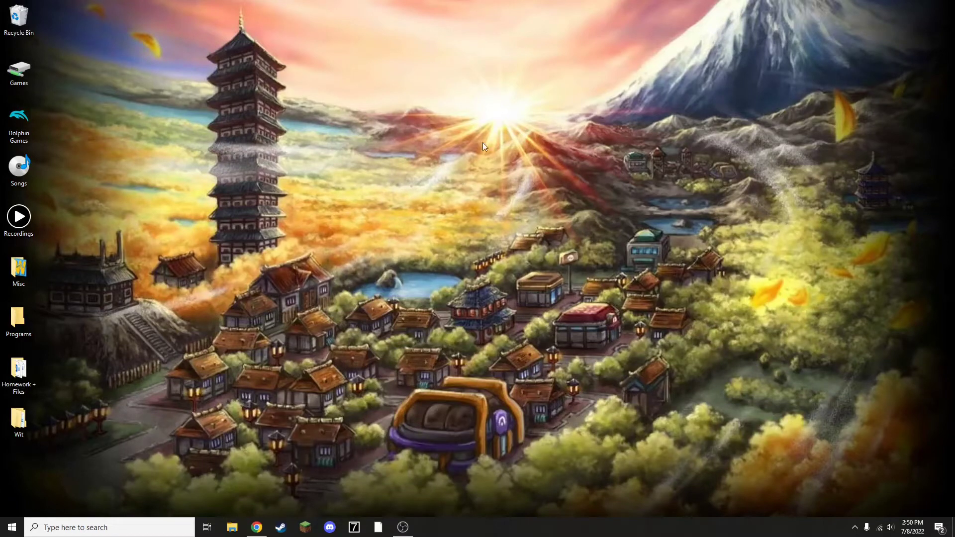
- Open the Course folder inside Dolphin Games > Tutorial > files > Race
double_click(18, 121)
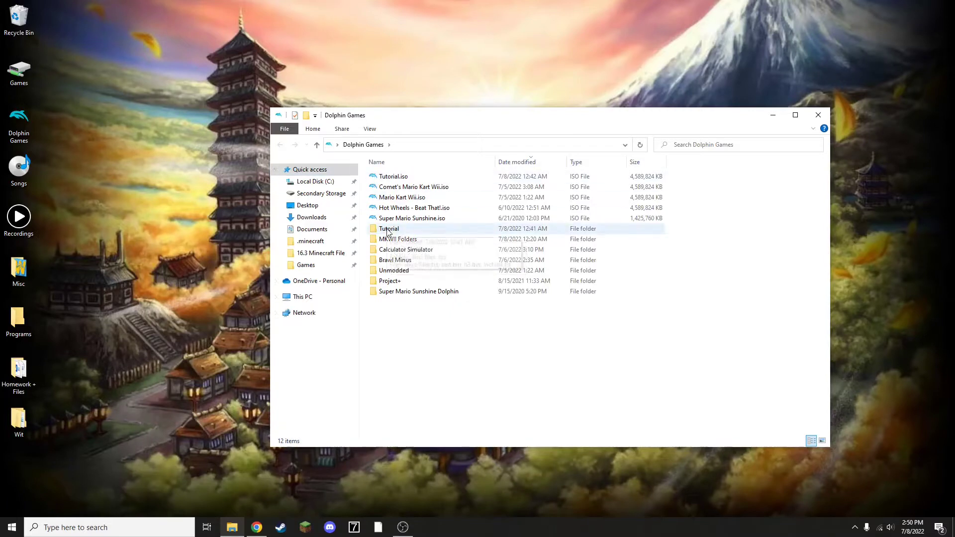
double_click(387, 229)
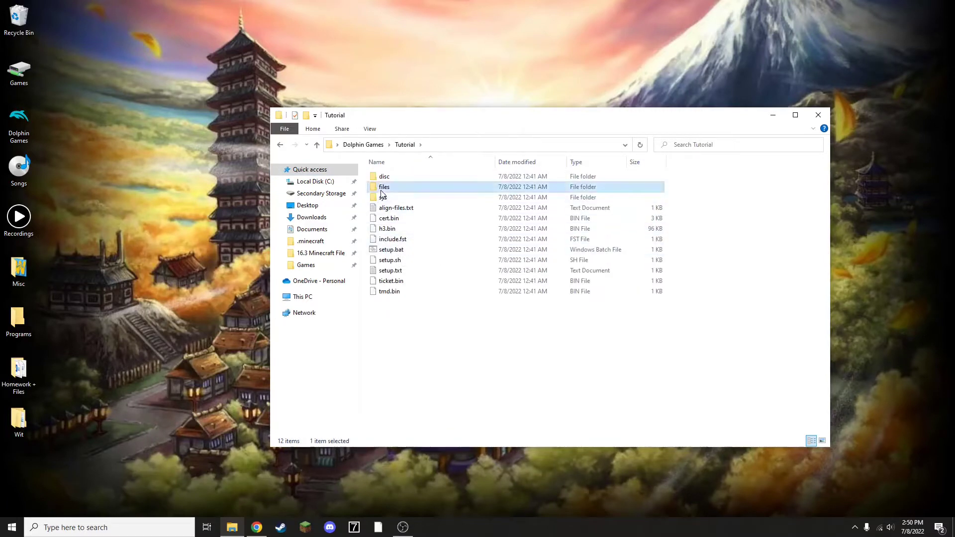
double_click(384, 187)
double_click(396, 241)
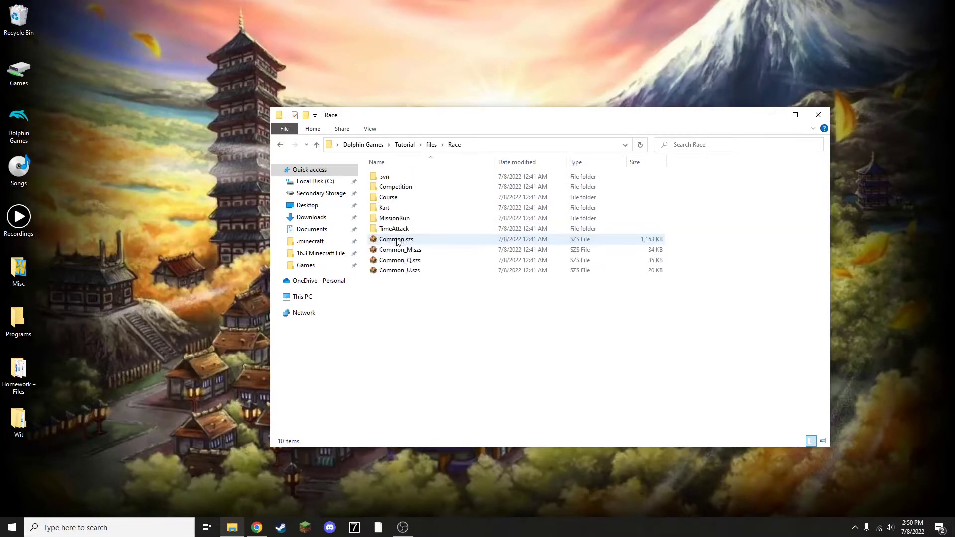
double_click(388, 197)
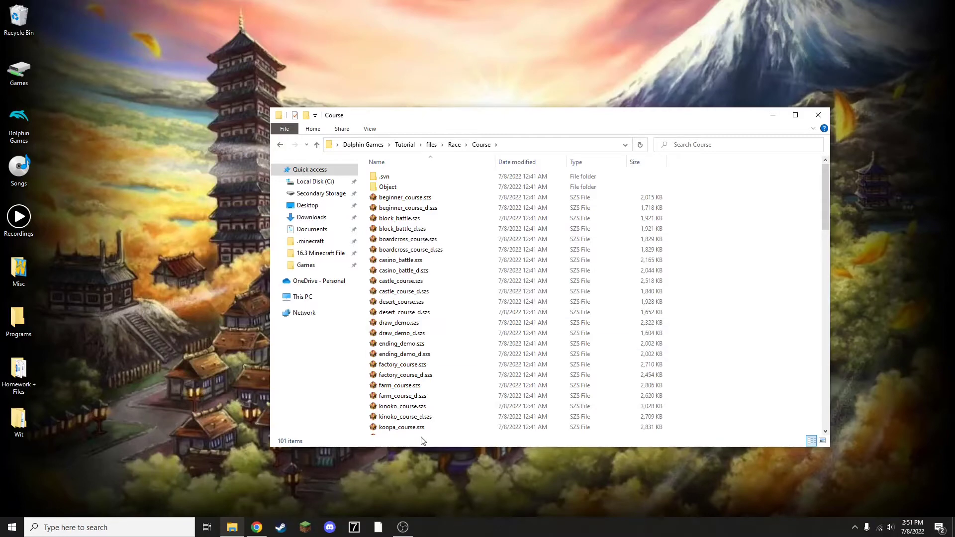
- Switch to Chrome, open the wiki's New Custom Tracks list and sort it by latest release with the newest first
left_click(257, 526)
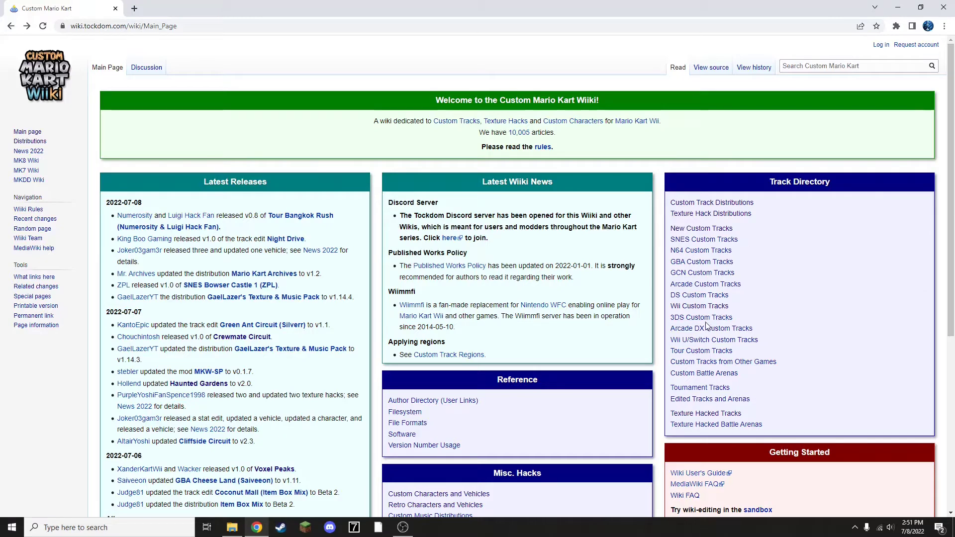
left_click(711, 232)
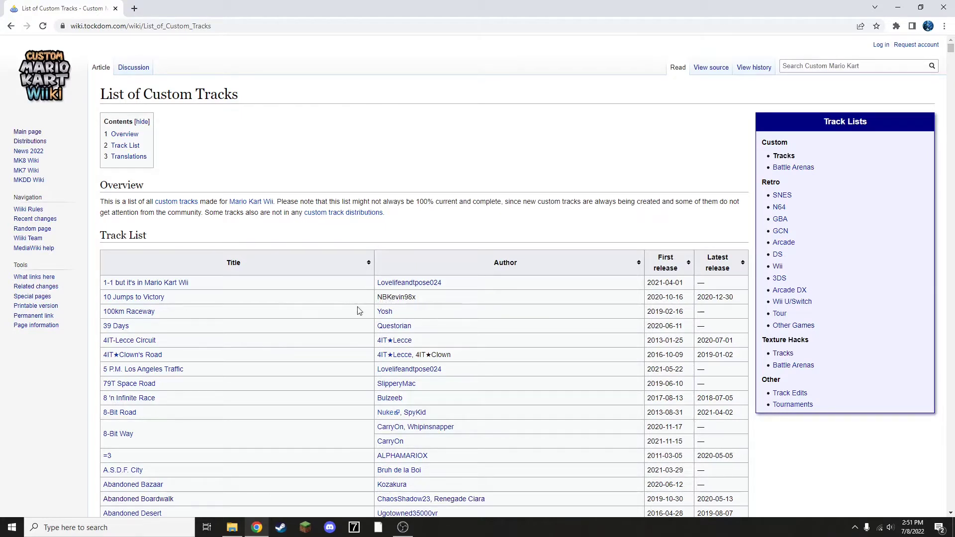
scroll(347, 316, "down", 2)
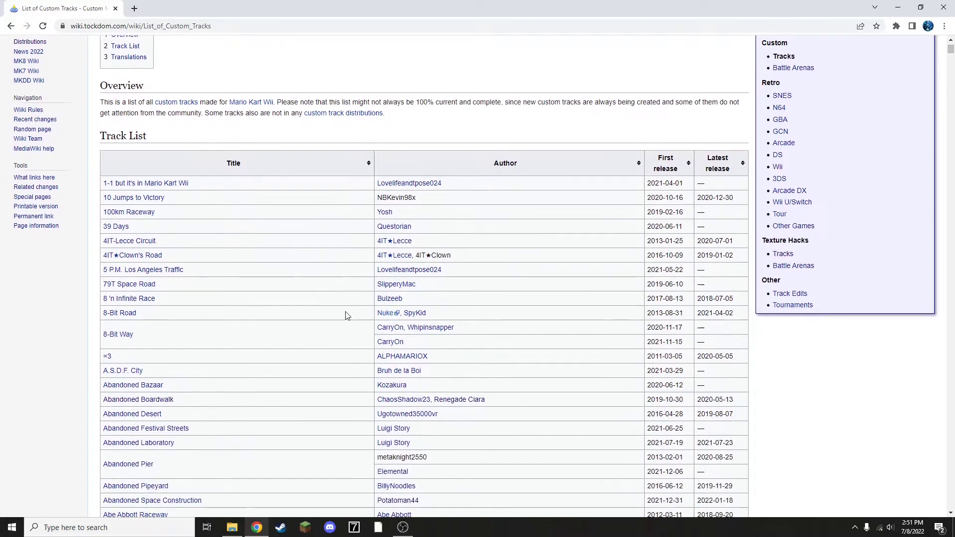
scroll(338, 314, "up", 2)
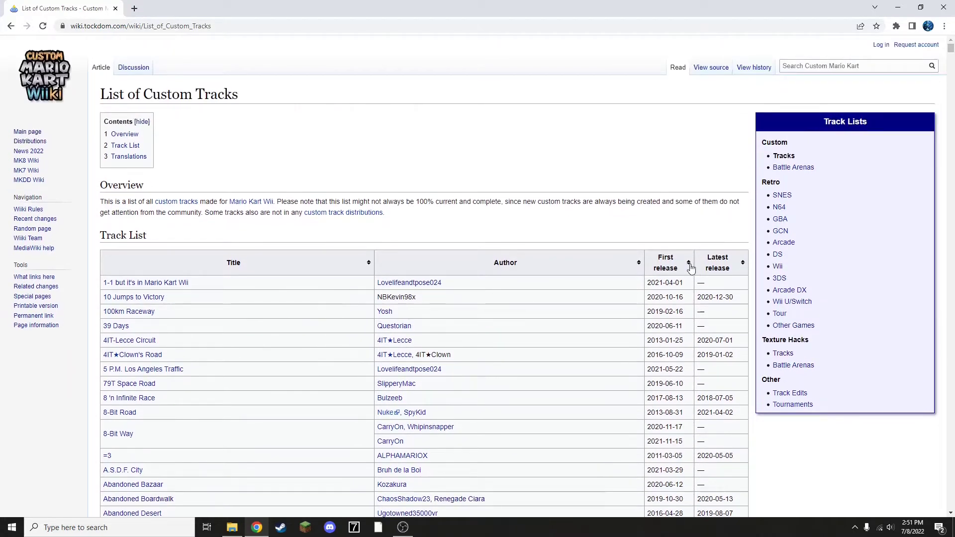
left_click(726, 267)
left_click(726, 268)
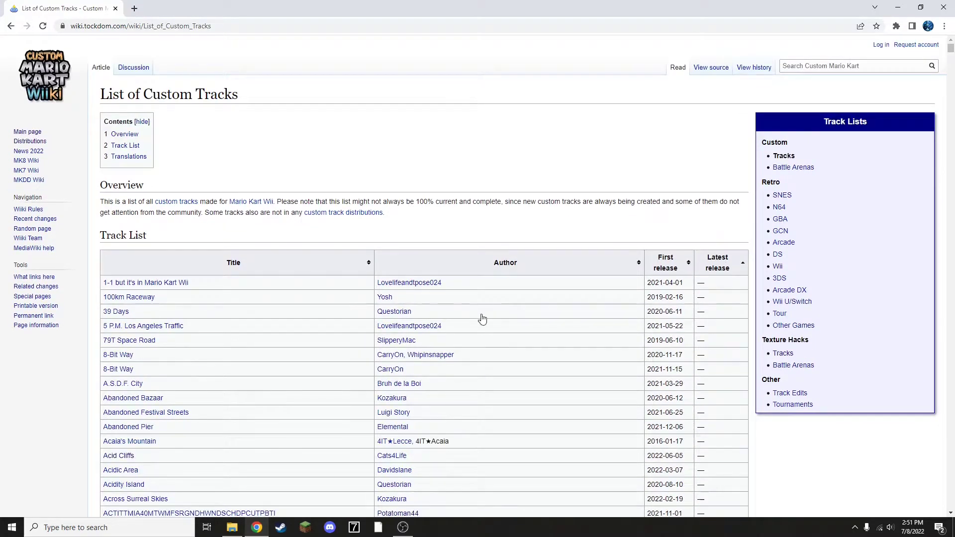
- Find Honeymoon Lune in the track list and download its track file from its page, showing it in the Downloads folder
key("ctrl+f")
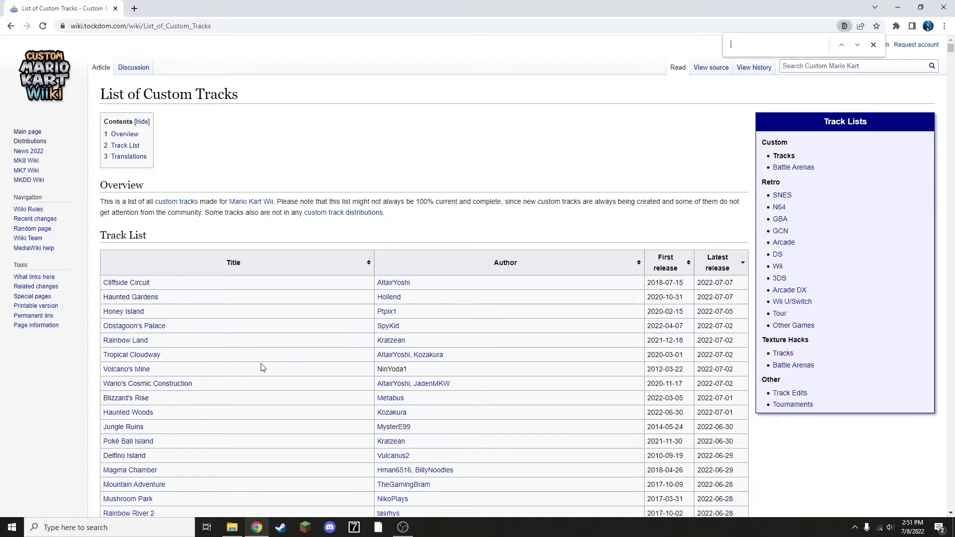
type("honeymoo")
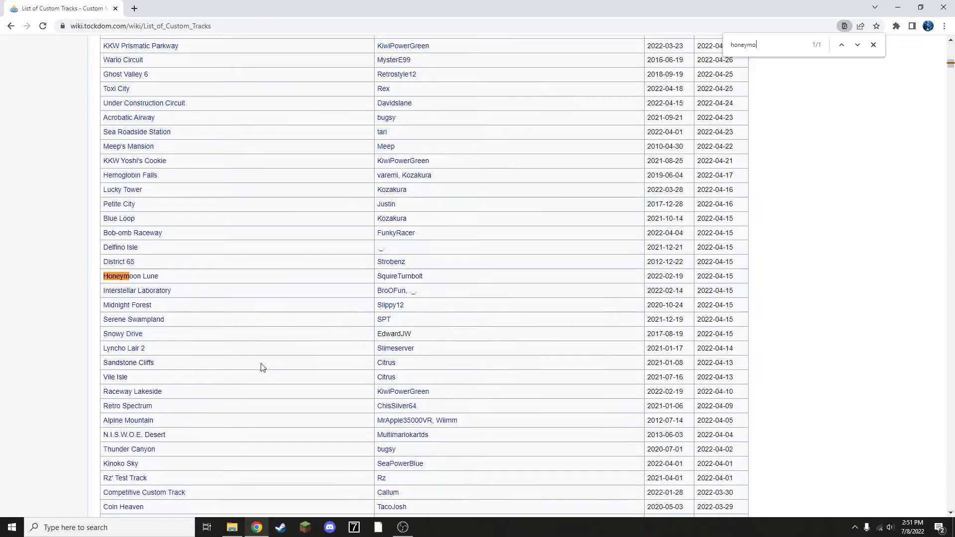
left_click(154, 276)
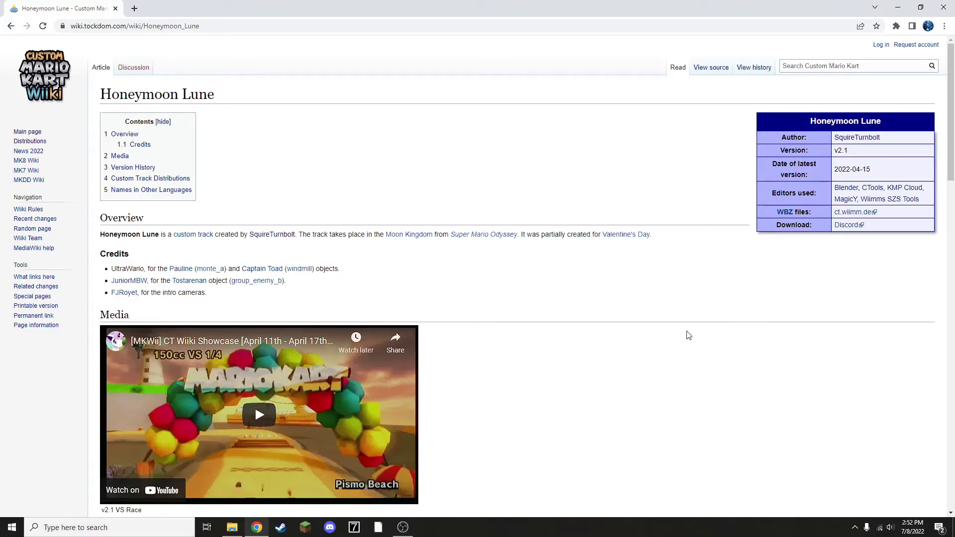
left_click(841, 225)
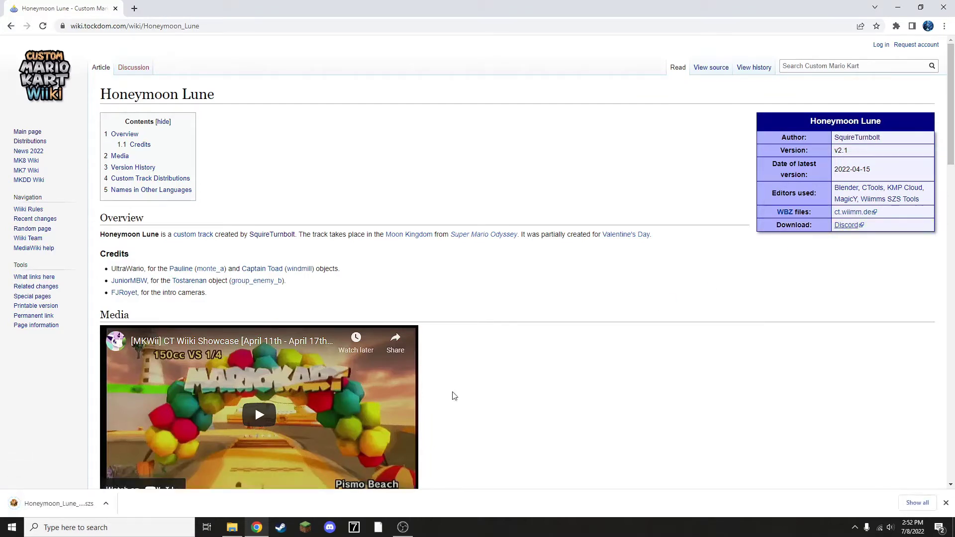
left_click(55, 502)
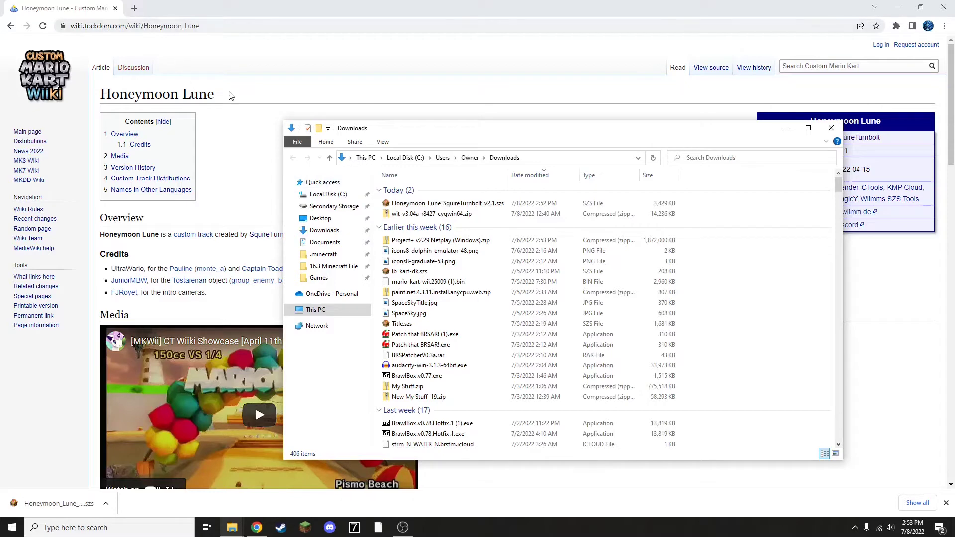
- Search Google in a new tab for "mario kart wii track file names" and open the All Mario Kart Wii File Names result
left_click(133, 9)
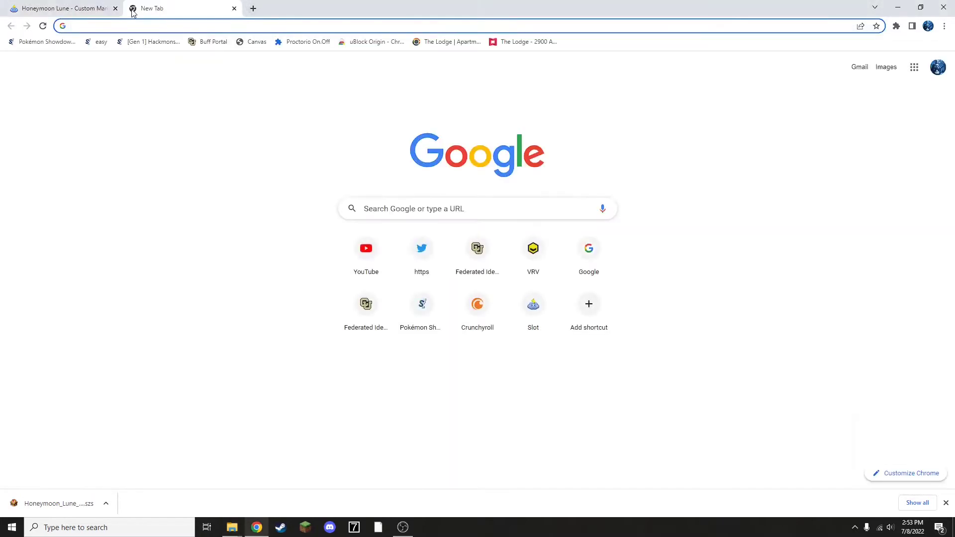
type("mario kart wii")
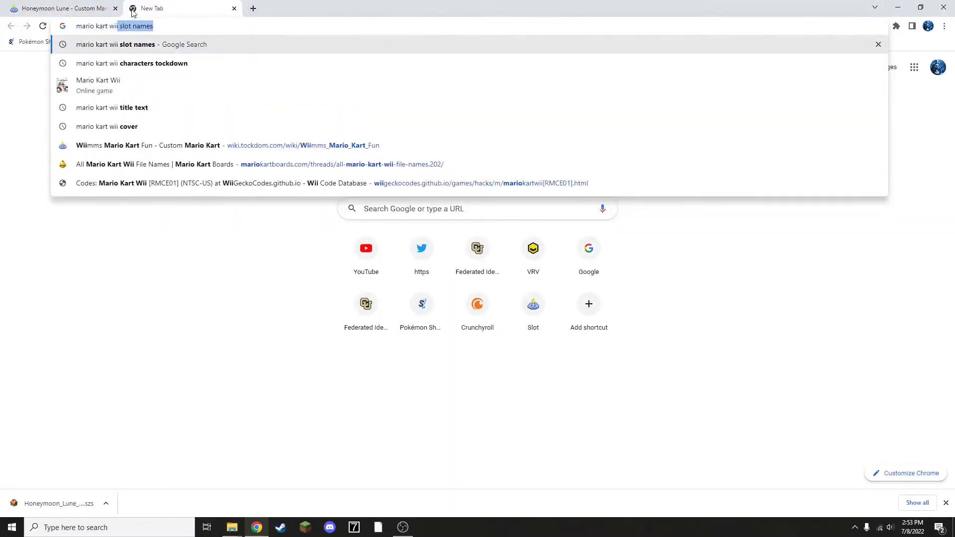
type(" track file n")
key("Return")
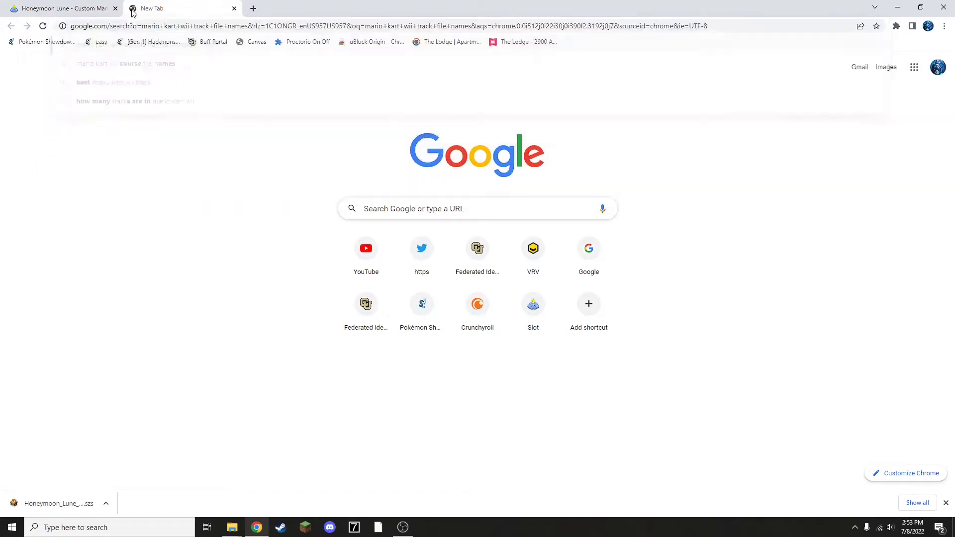
left_click(143, 144)
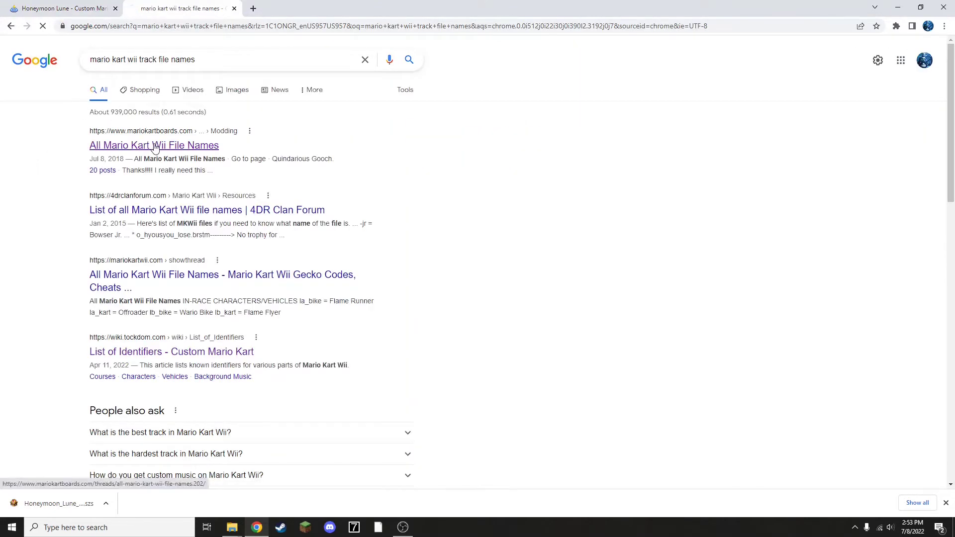
- Locate GCN Waluigi Stadium under Banana Cup in the track list and copy its file name old_waluigi_gc without the extension
scroll(151, 194, "down", 5)
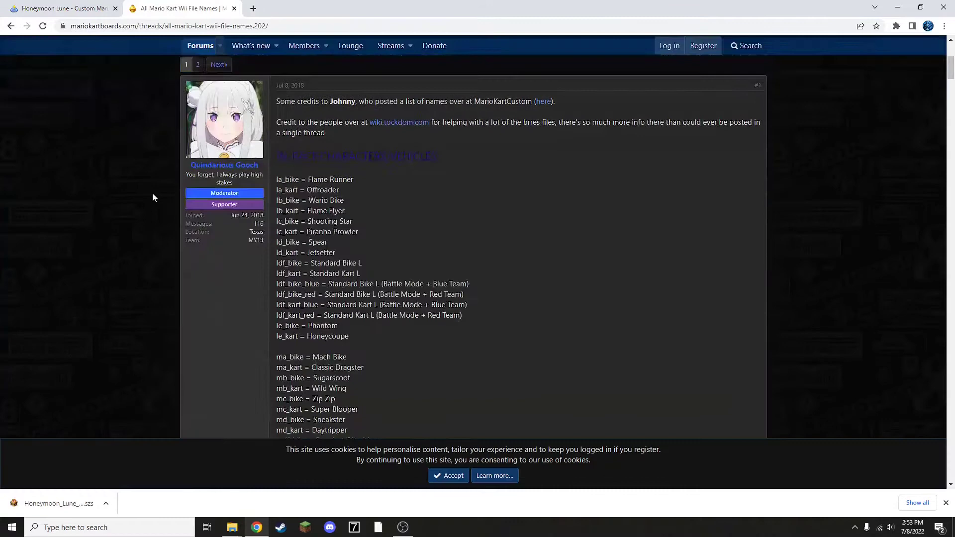
scroll(149, 194, "down", 12)
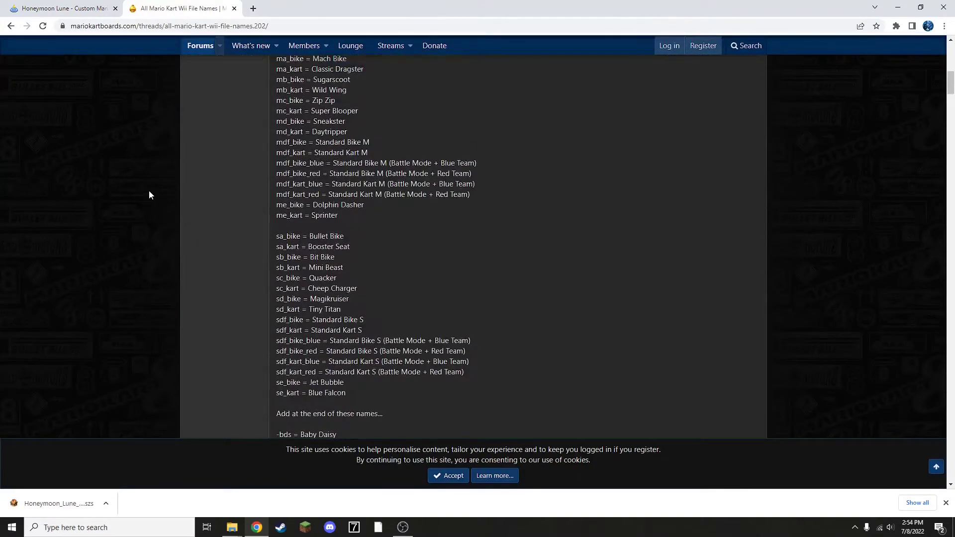
scroll(149, 194, "down", 15)
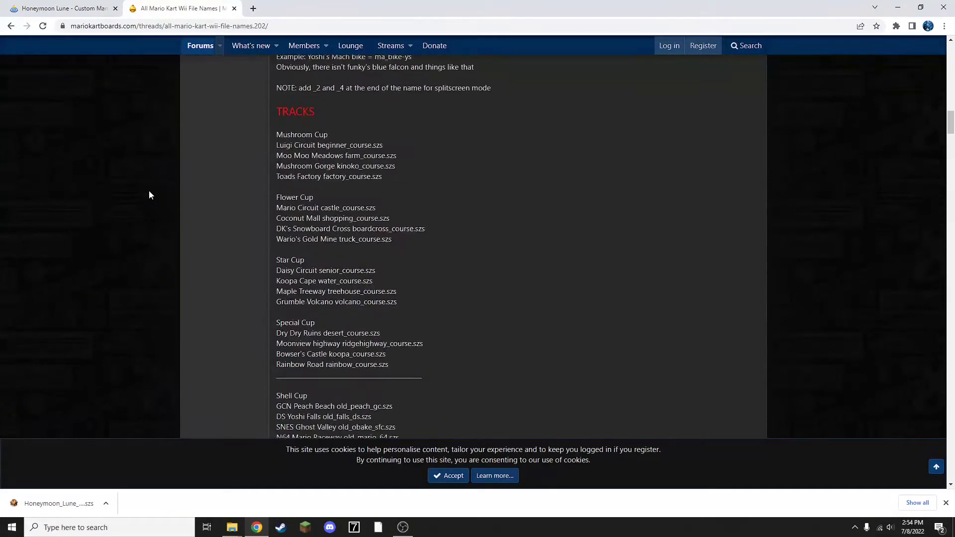
scroll(149, 195, "up", 3)
scroll(149, 195, "down", 2)
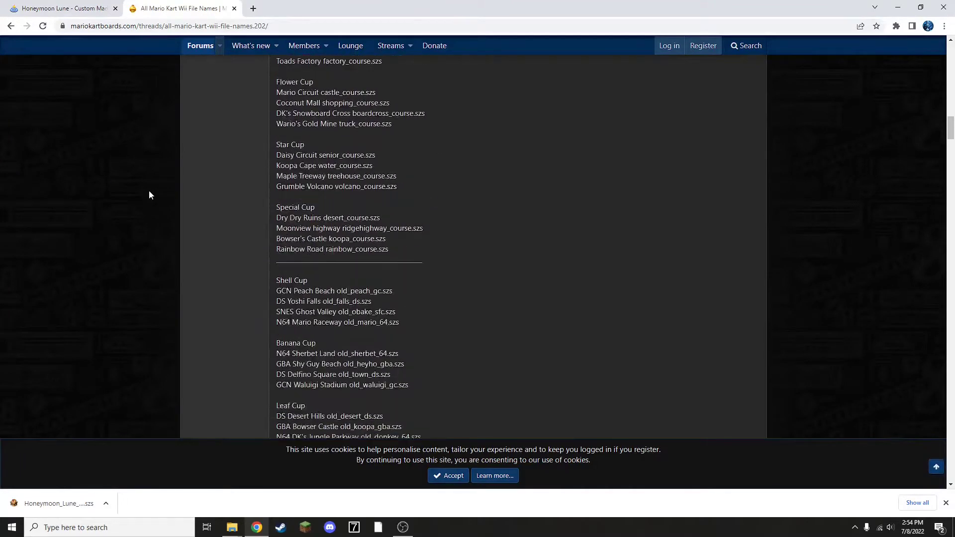
scroll(149, 194, "down", 1)
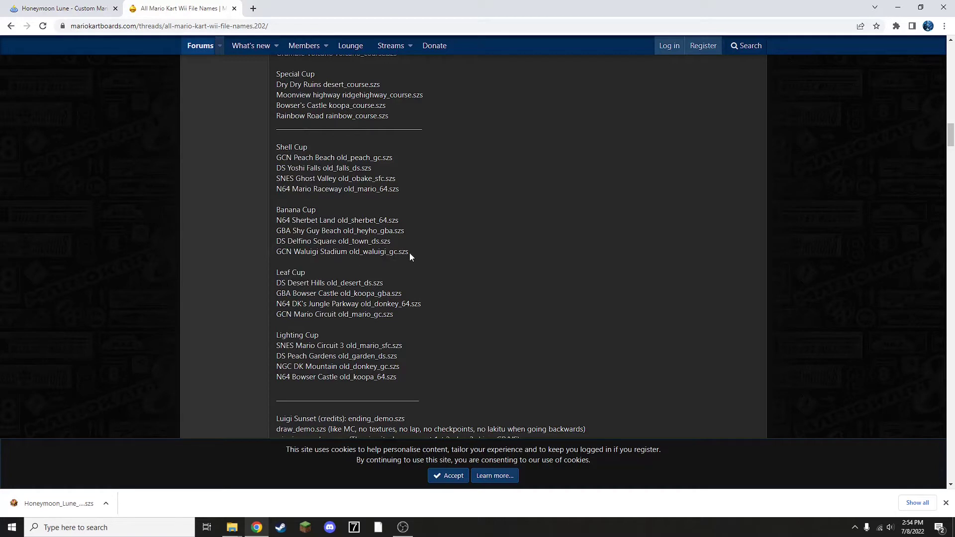
left_click_drag(409, 252, 349, 252)
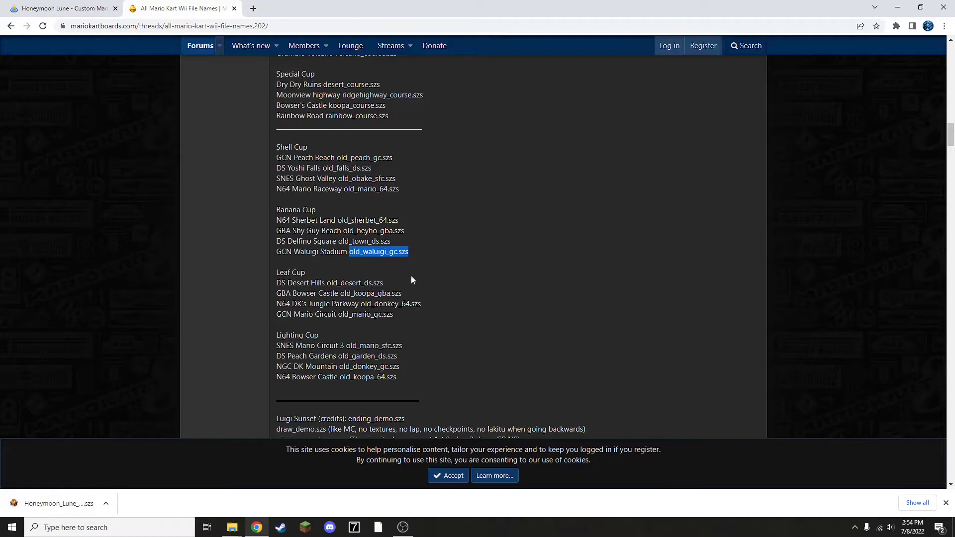
left_click_drag(397, 252, 350, 254)
key("ctrl+c")
- Return to the Downloads folder and rename the downloaded Honeymoon Lune file to old_waluigi_gc.szs
left_click(231, 526)
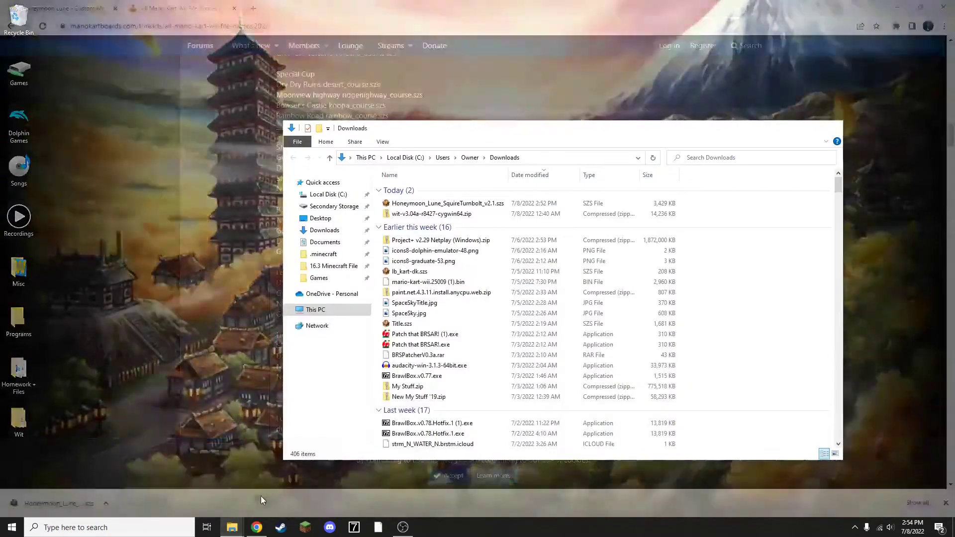
left_click(260, 496)
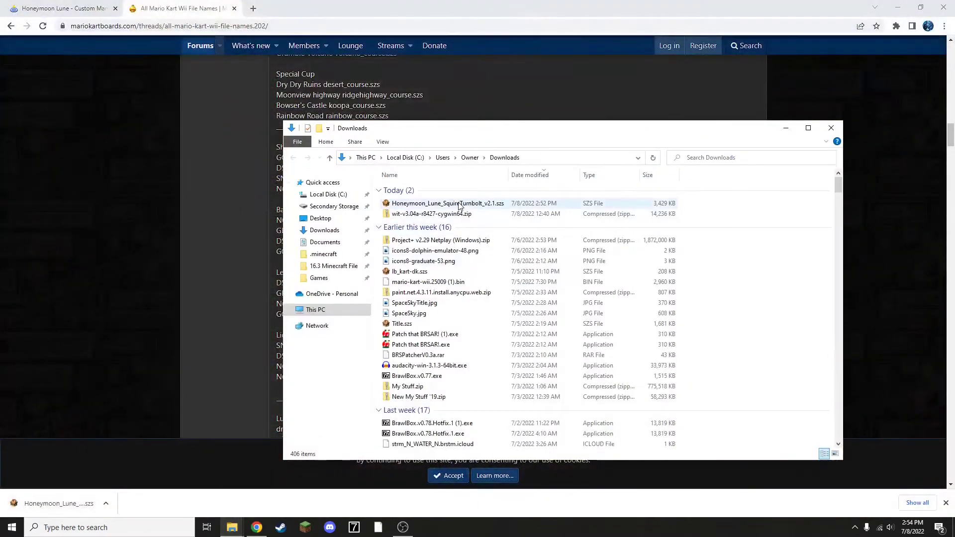
left_click(446, 204)
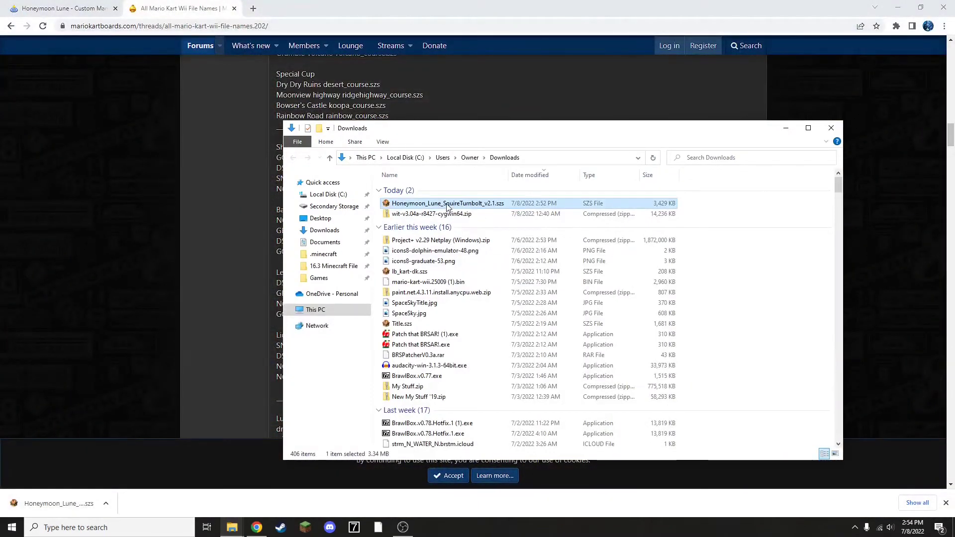
key("F2")
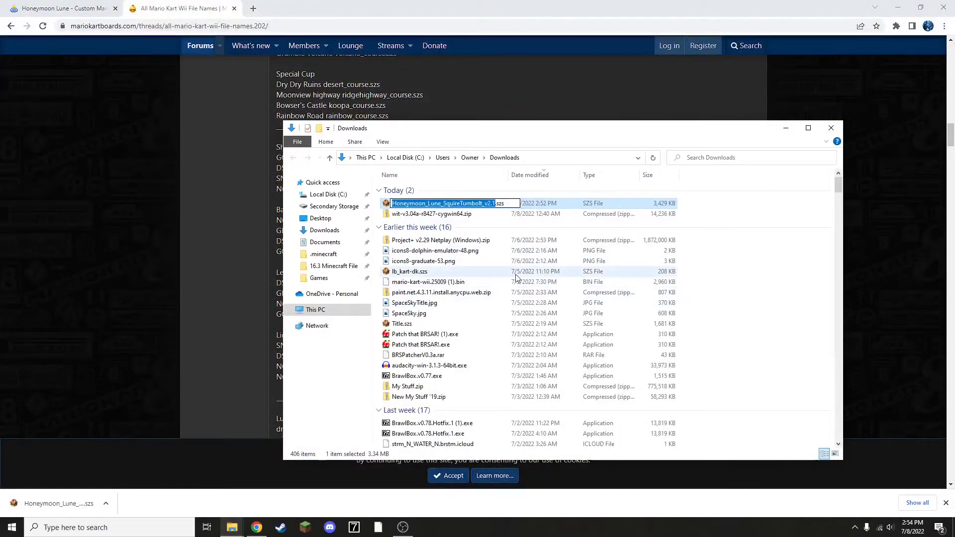
key("ctrl+v")
key("Return")
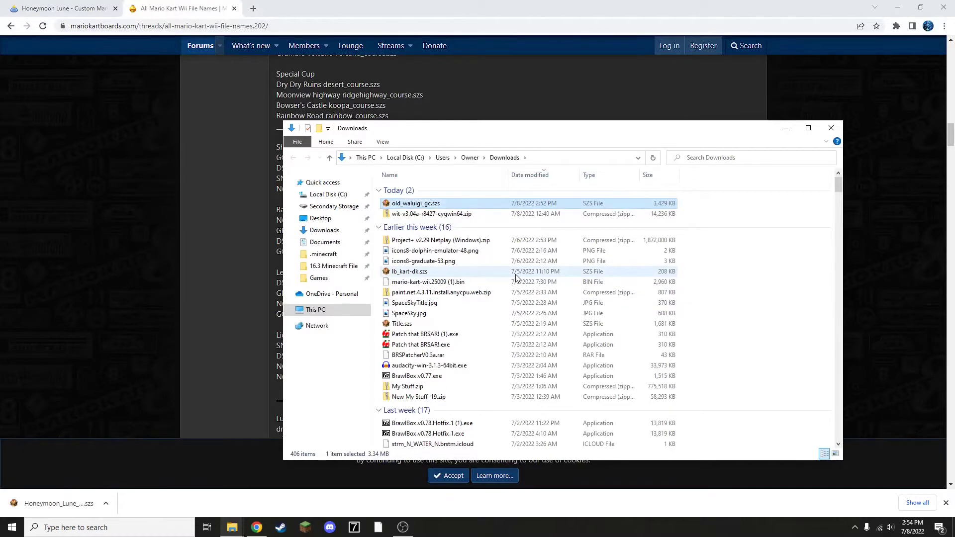
- Duplicate old_waluigi_gc.szs in Downloads and rename the copy to old_waluigi_gc_d.szs
left_click(446, 208)
left_click(459, 206)
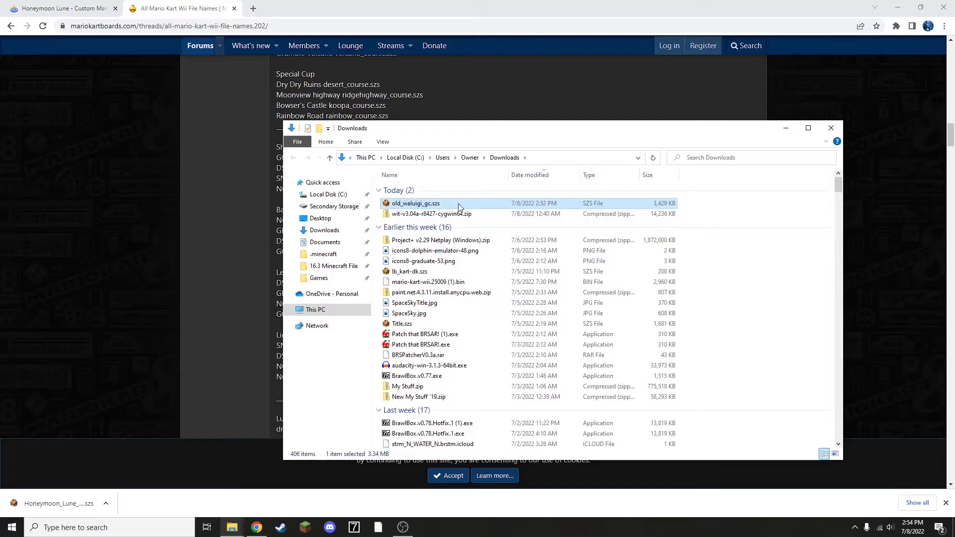
key("ctrl+c")
key("ctrl+v")
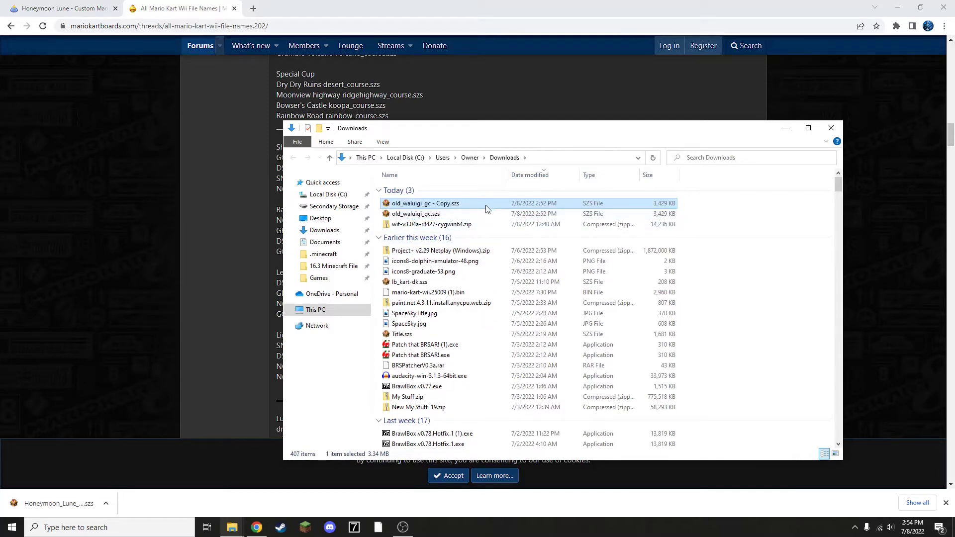
left_click(460, 204)
key("Right")
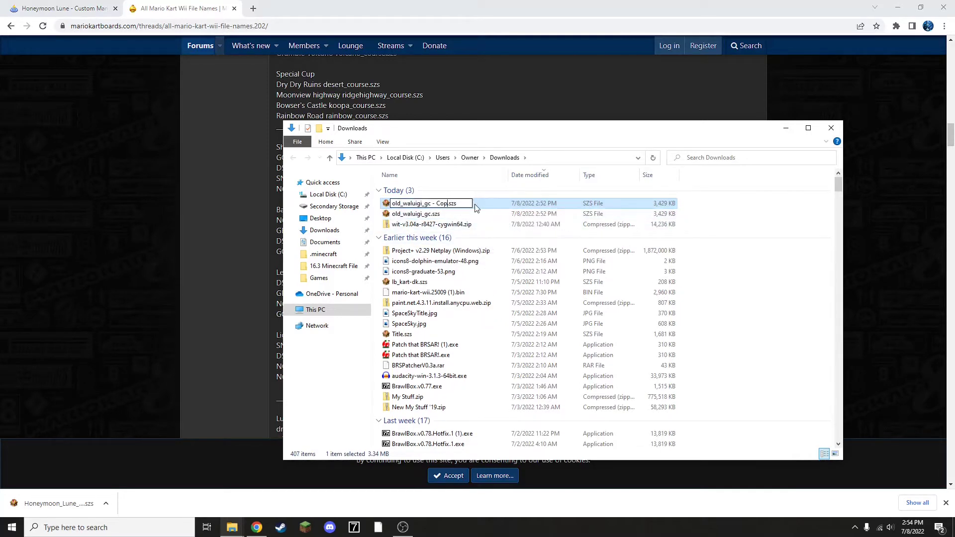
key("BackSpace")
key("BackSpace")
key("BackSpace")
key("BackSpace")
key("BackSpace")
key("BackSpace")
key("BackSpace")
type("_d")
key("Return")
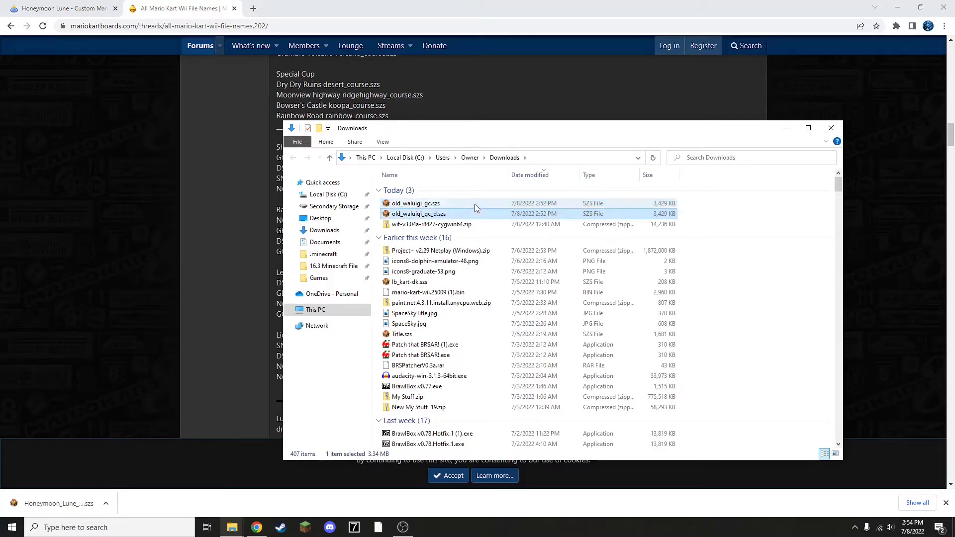
- Move old_waluigi_gc.szs and old_waluigi_gc_d.szs from Downloads into the Tutorial game's Race/Course folder, replacing the existing files
left_click(423, 205, "shift")
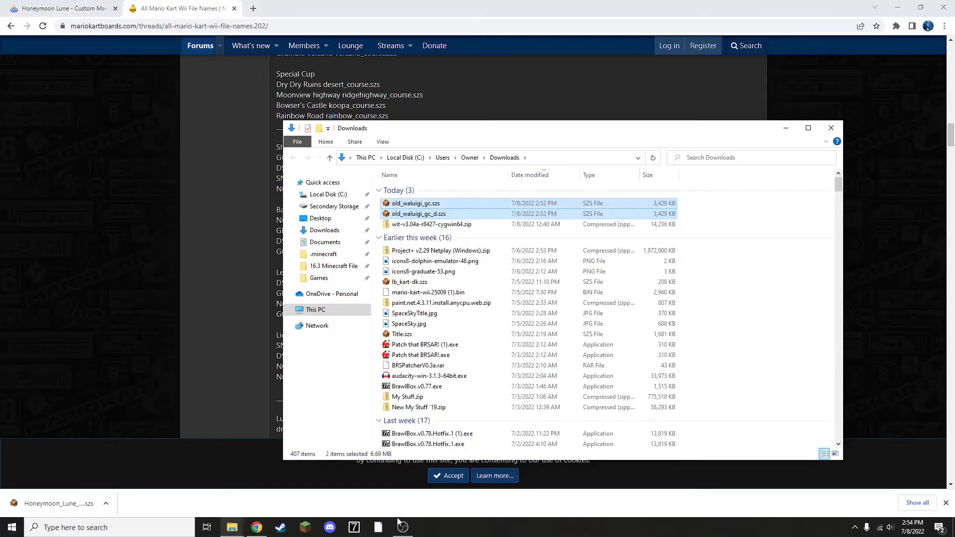
mouse_move(231, 528)
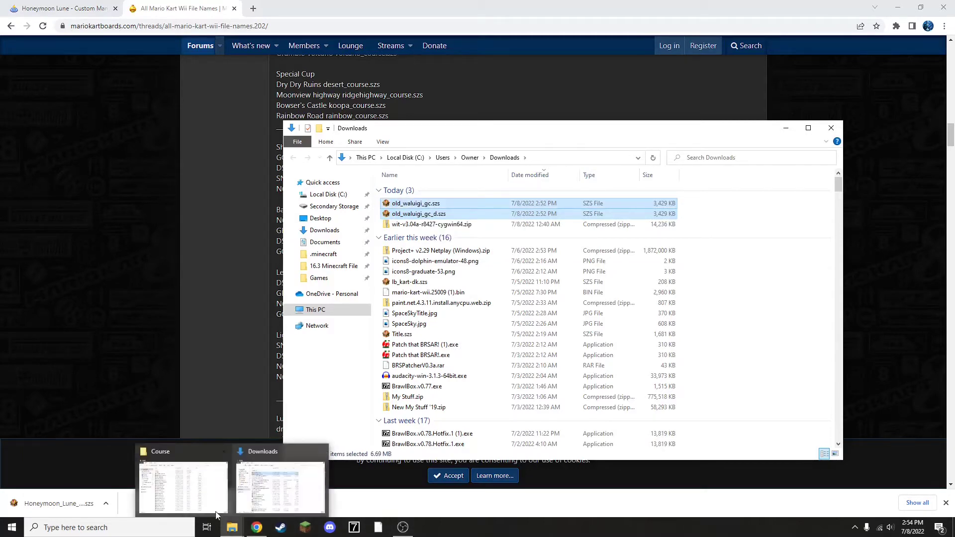
left_click(207, 500)
left_click_drag(472, 129, 297, 242)
left_click_drag(447, 211, 490, 222)
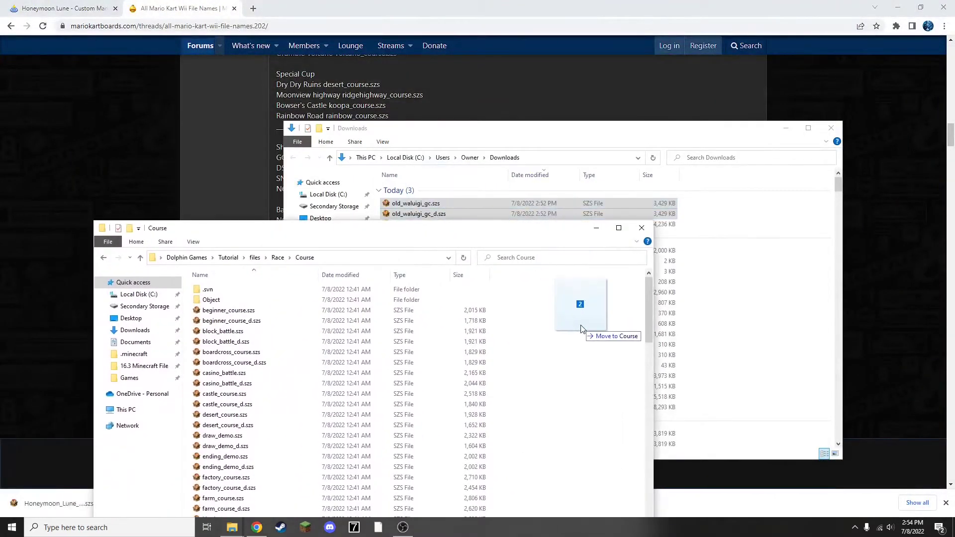
left_click_drag(581, 328, 573, 338)
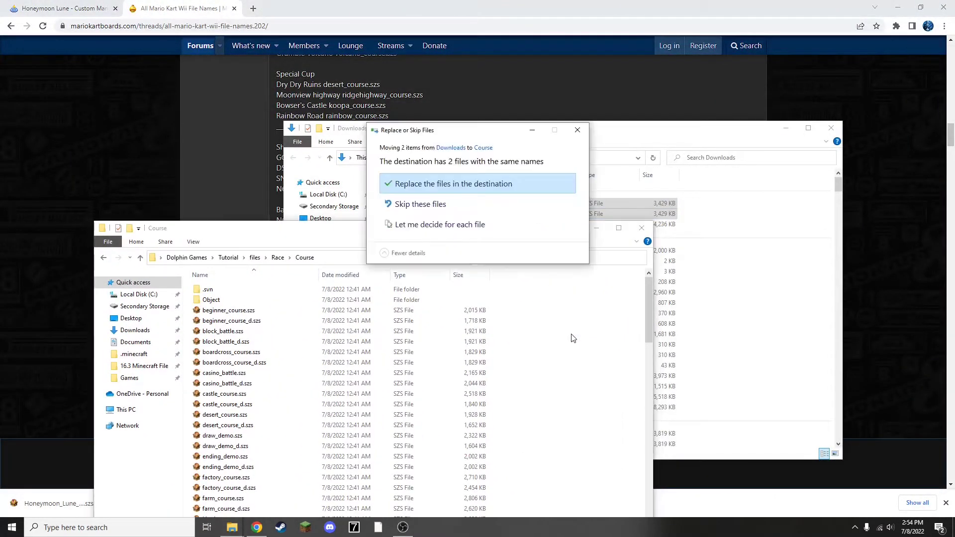
left_click(451, 184)
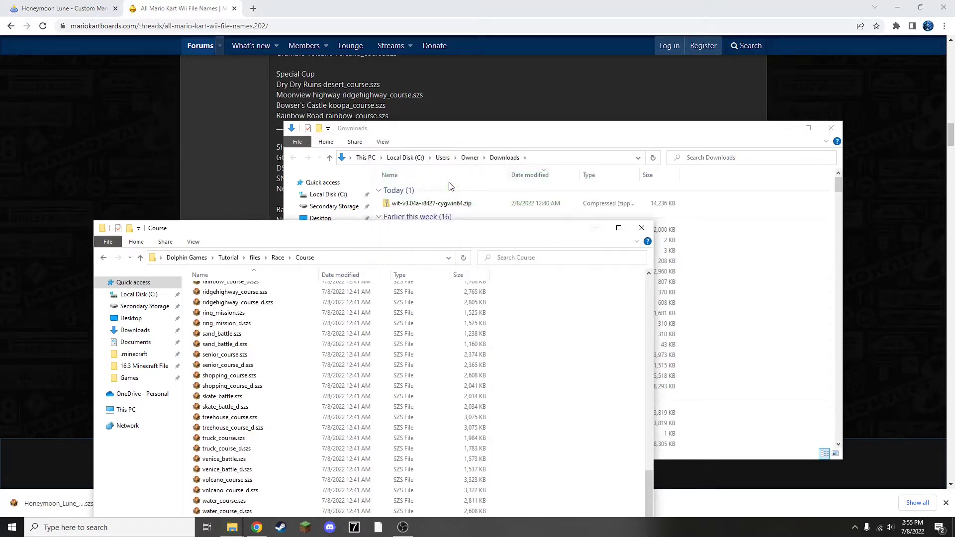
- Go back up to the Dolphin Games folder and open a PowerShell window there
left_click_drag(457, 230, 597, 151)
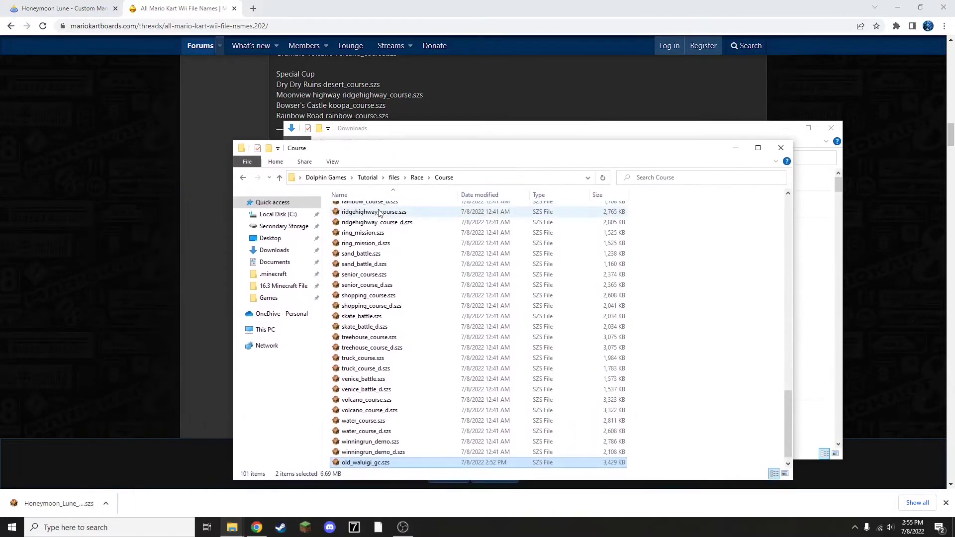
left_click(327, 182)
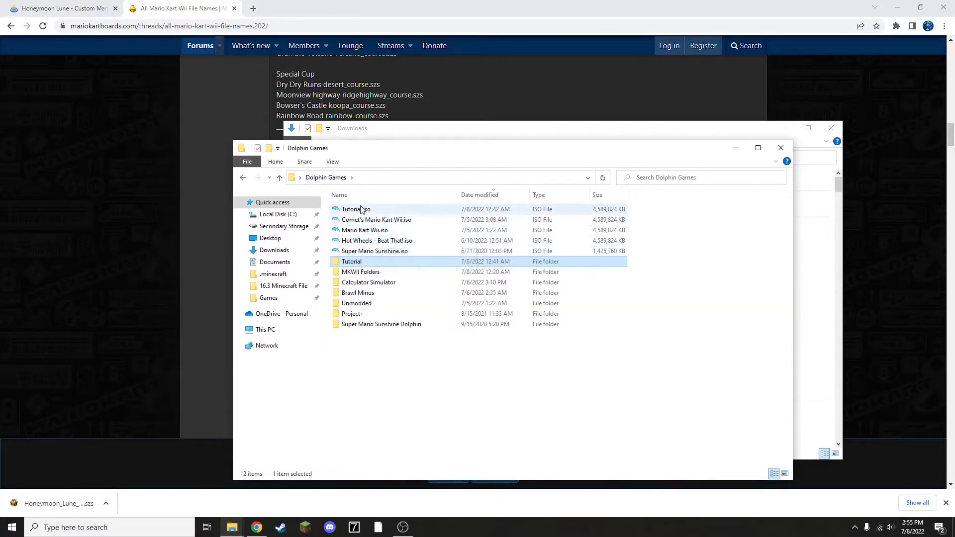
right_click(390, 352)
left_click(474, 447)
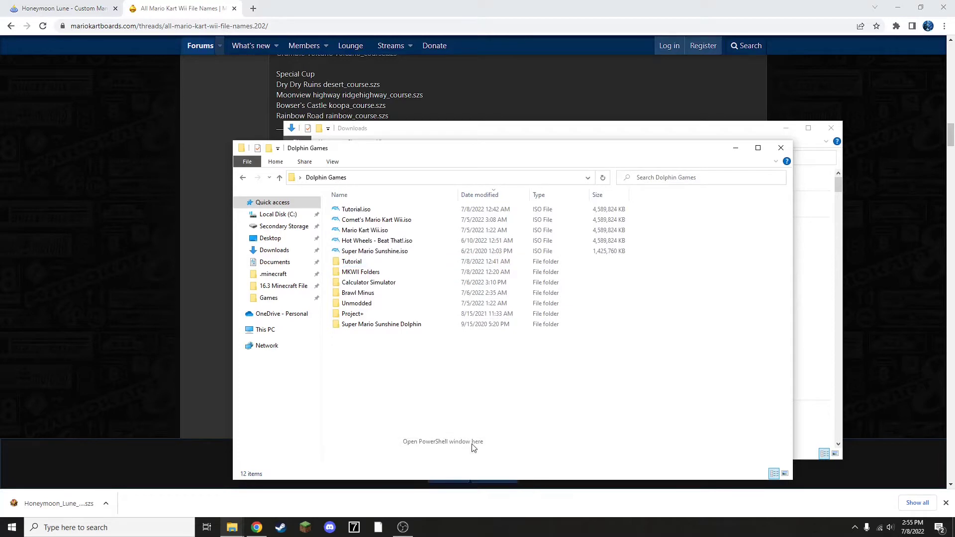
- Build HoneymoonTest.iso from the Tutorial folder by running wit copy .\Tutorial\ HoneymoonTest.iso
type("wit ")
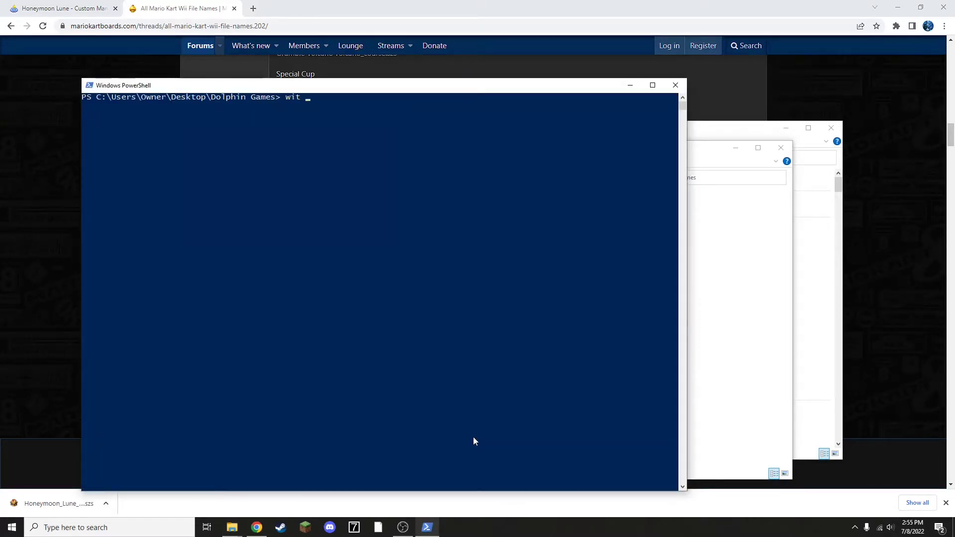
type("copy")
type(" .\\Tut")
key("Tab")
type("Hon")
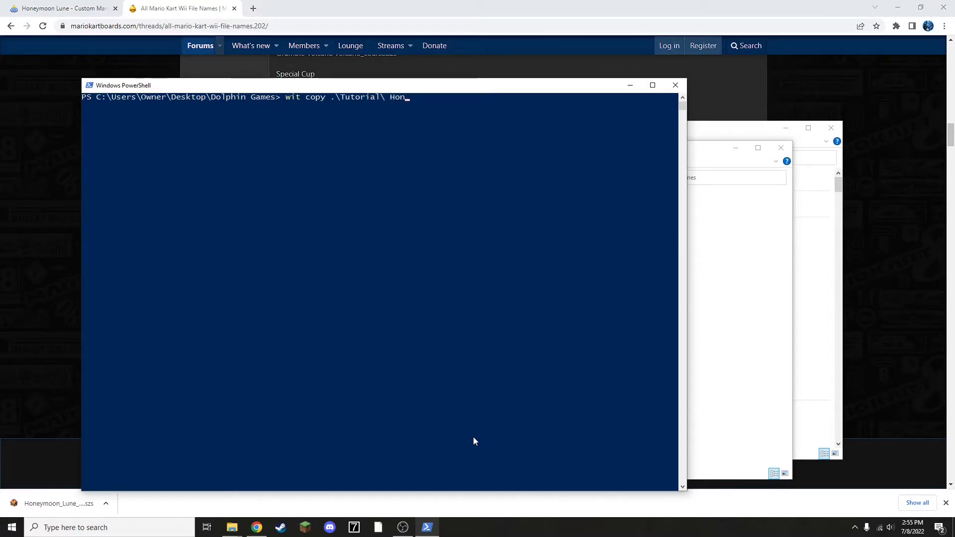
type("eymoonTest.iso")
key("Return")
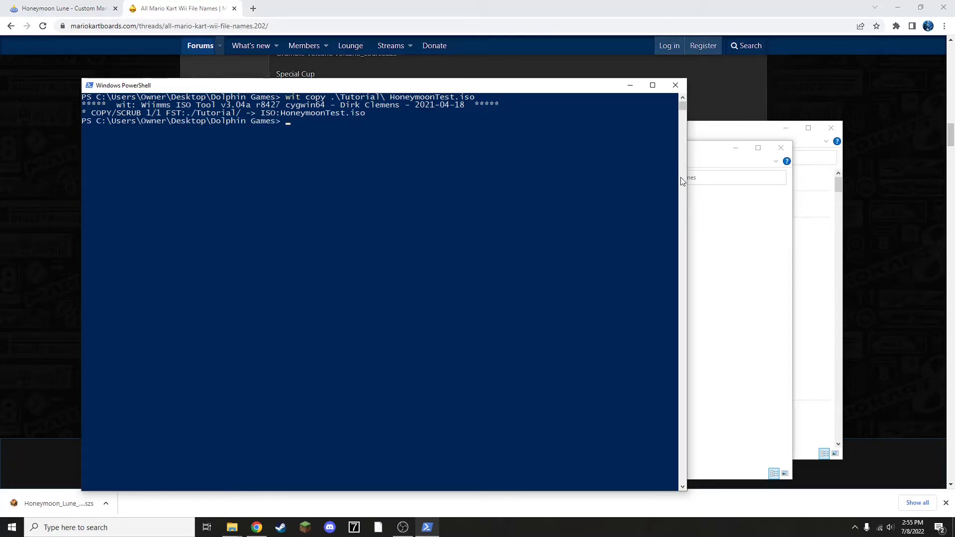
- Launch HoneymoonTest.iso from the Dolphin Games folder in the Dolphin emulator
left_click(693, 171)
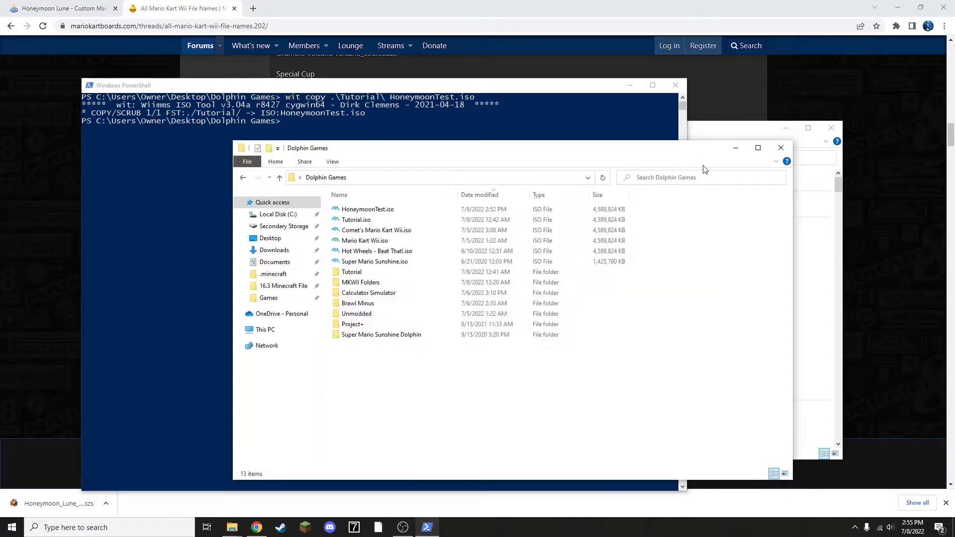
left_click(382, 211)
double_click(382, 212)
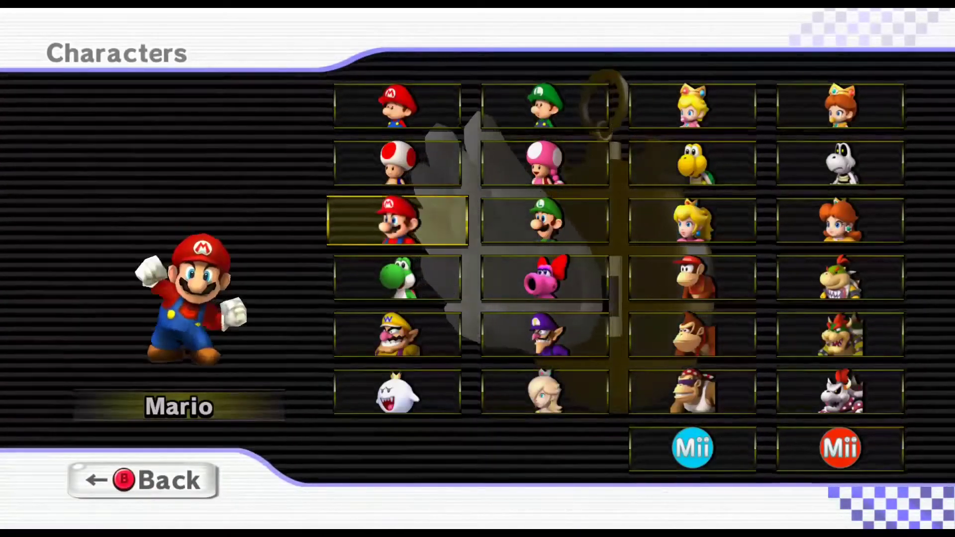
- Choose Mario, the Mach Bike and Manual drift, and enter the Banana Cup courses to test the replaced track
key("Return")
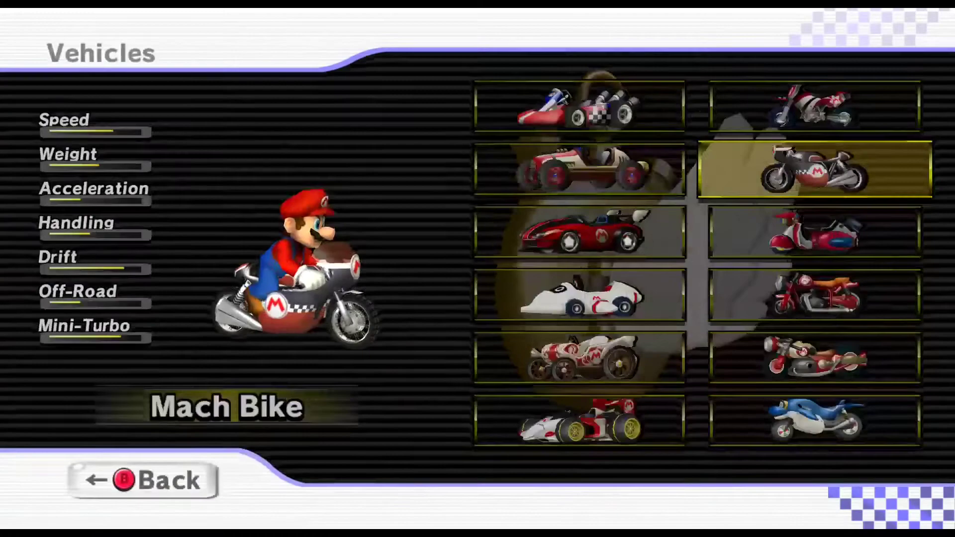
key("Return")
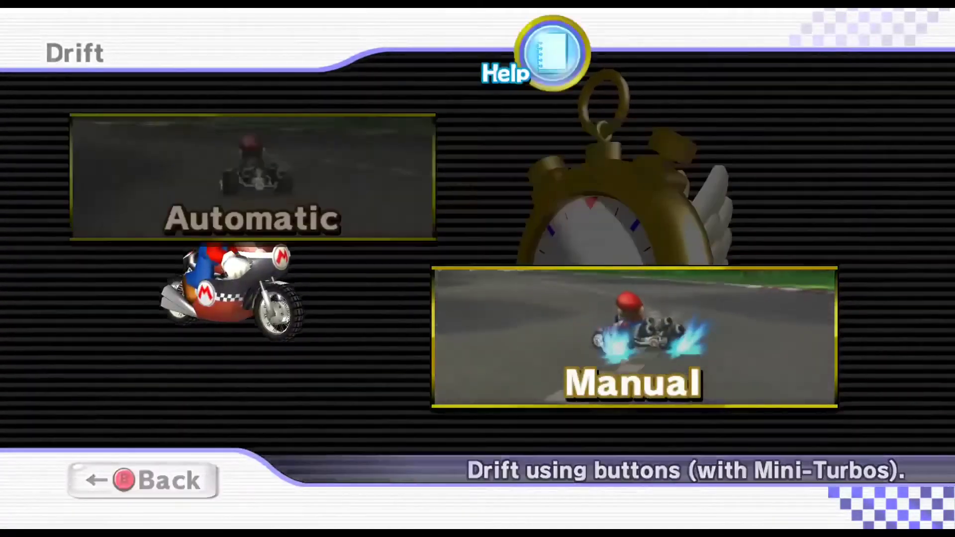
key("Return")
key("Right")
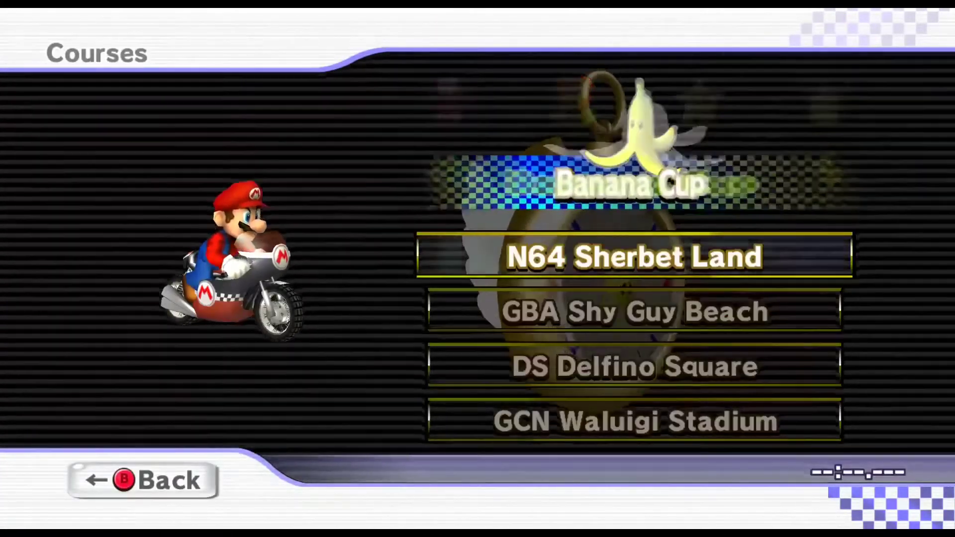
key("Return")
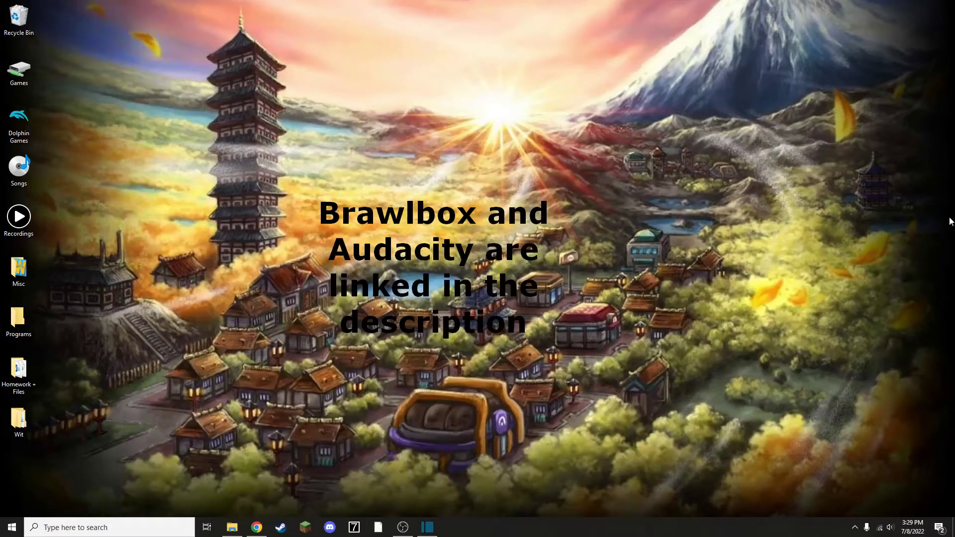
- Open revo_kart.brsar from the Dolphin Games Tutorial/files/sound folder in BrawlBox and decline the update
double_click(31, 127)
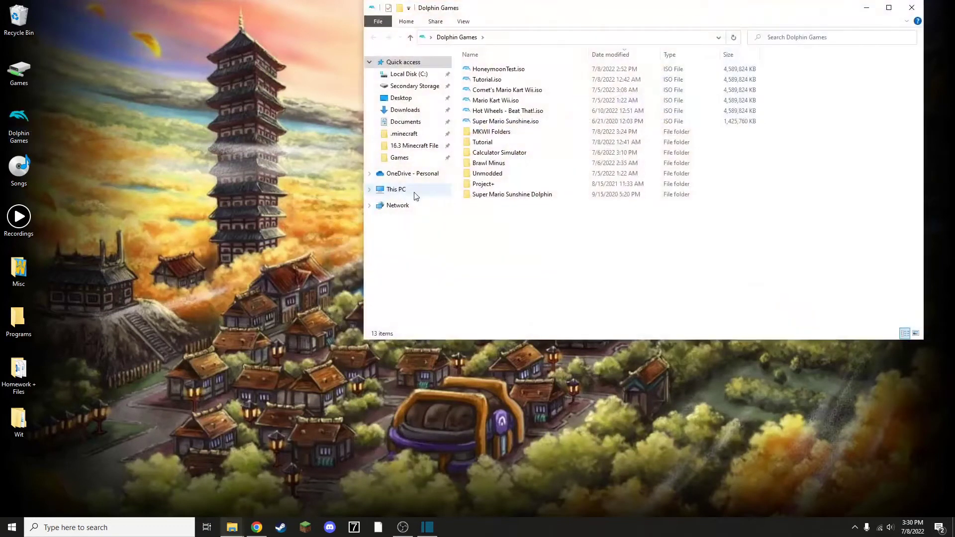
double_click(495, 132)
key("alt+Left")
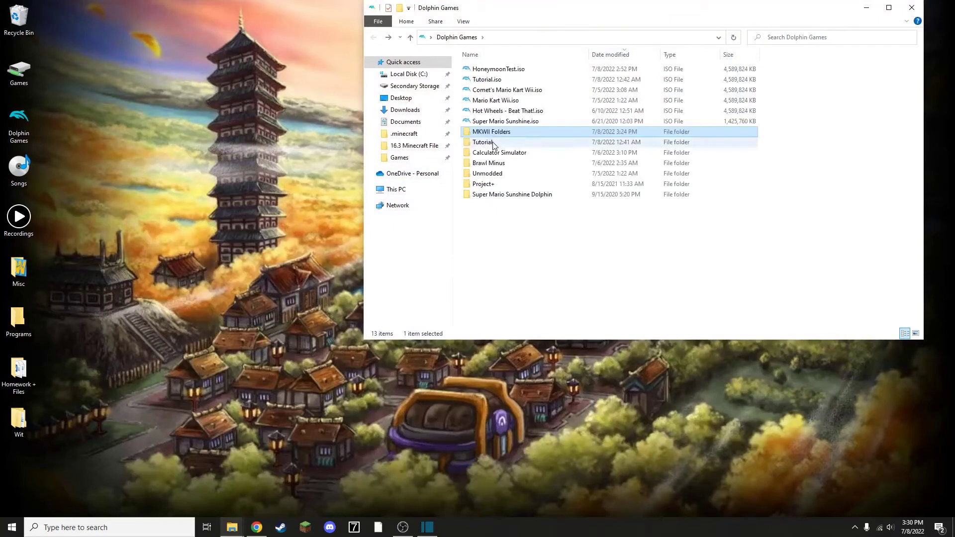
double_click(494, 141)
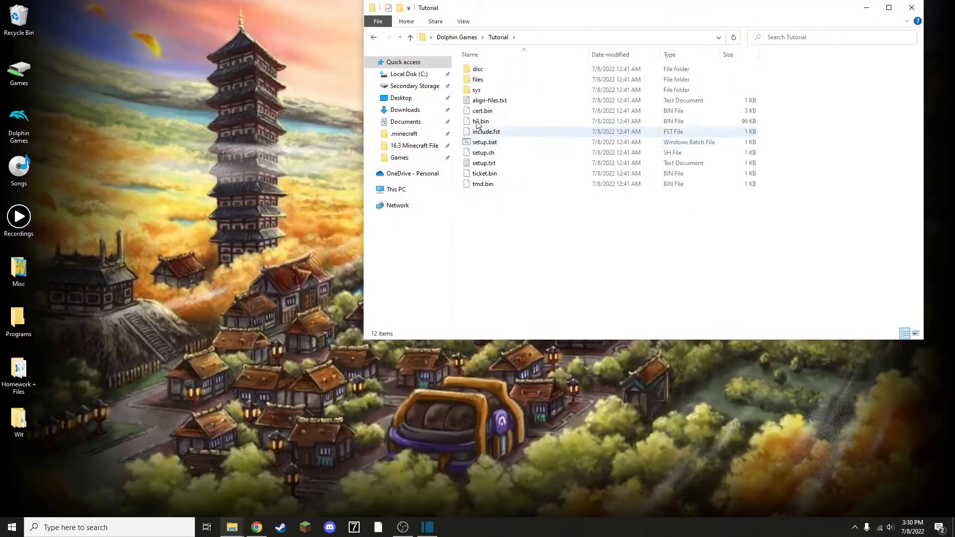
double_click(492, 83)
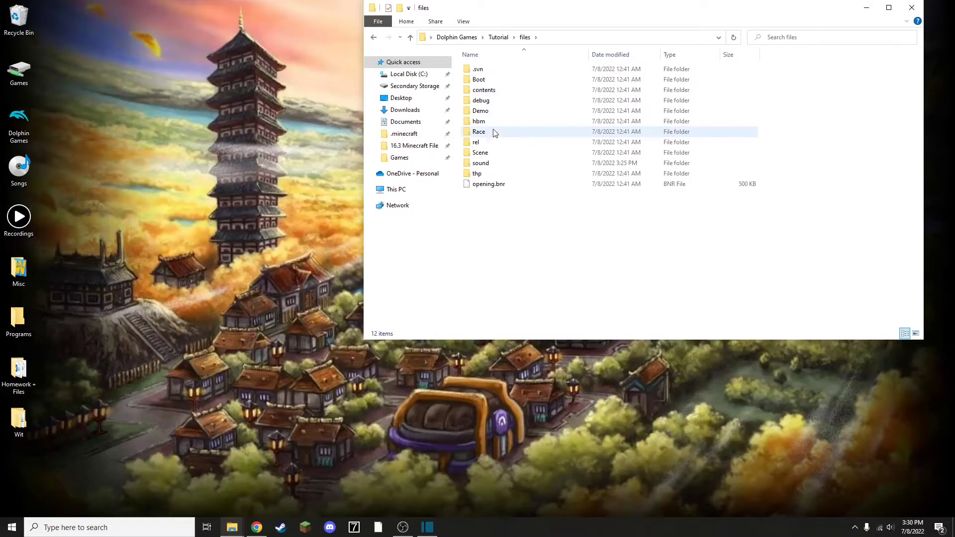
double_click(495, 161)
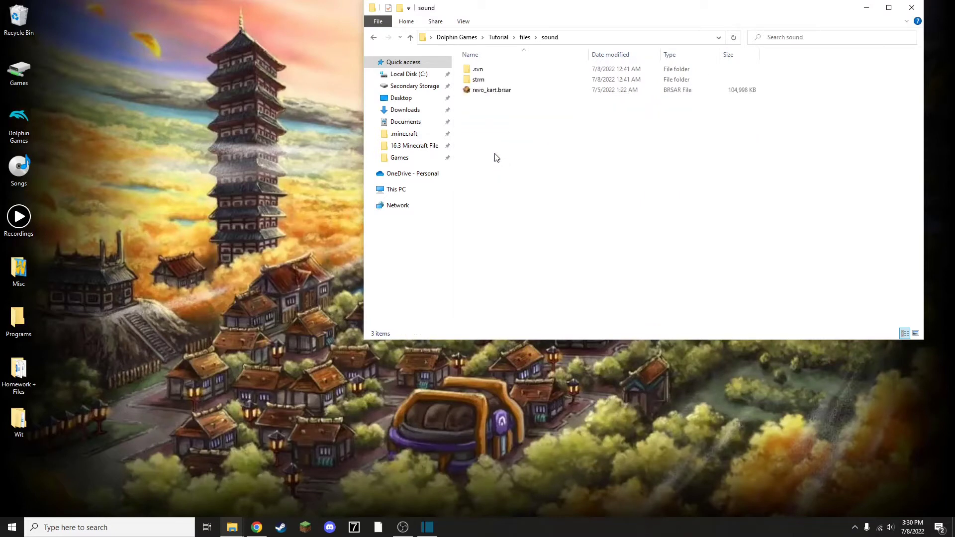
double_click(503, 95)
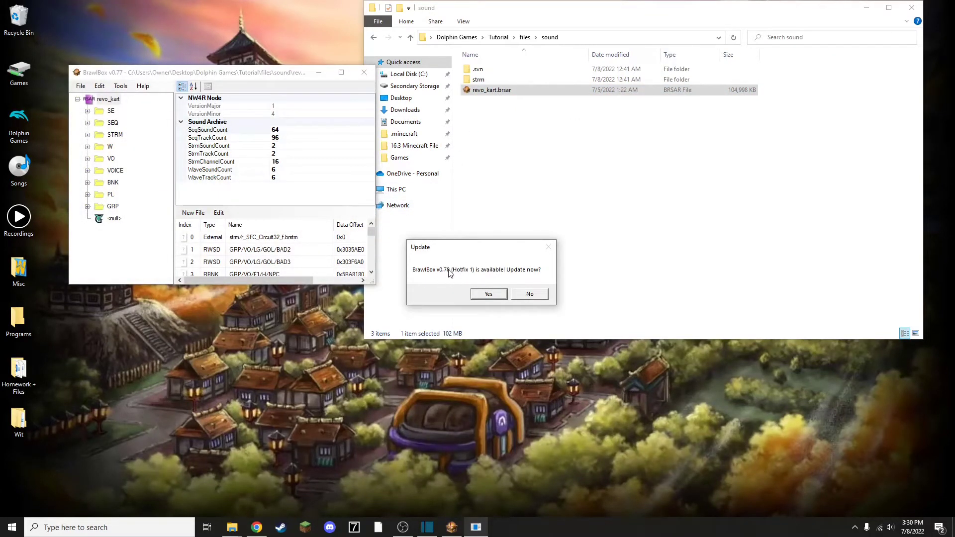
left_click(530, 294)
- Find the WALUIGI entry under GRP/GP/R/GC in the sound archive and open its file [428] for editing
left_click(87, 206)
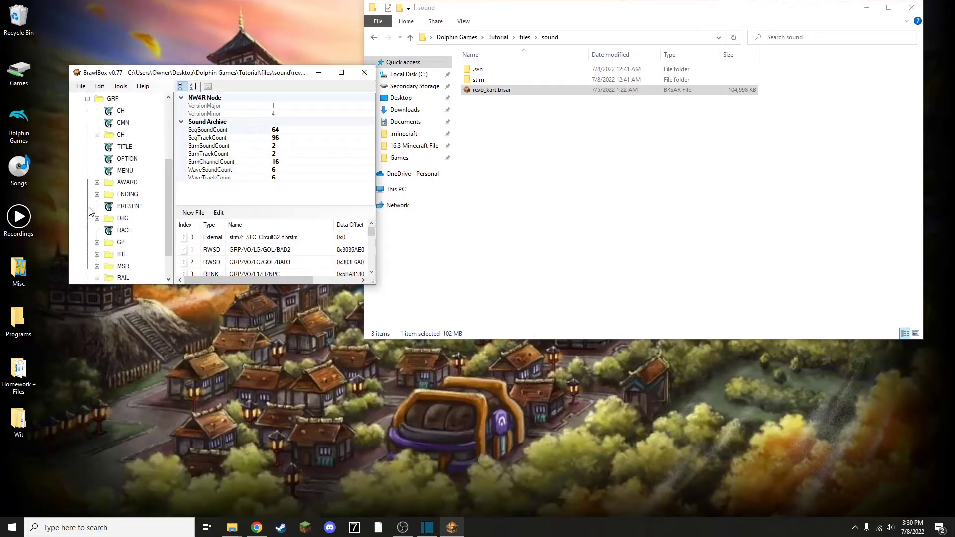
left_click(98, 243)
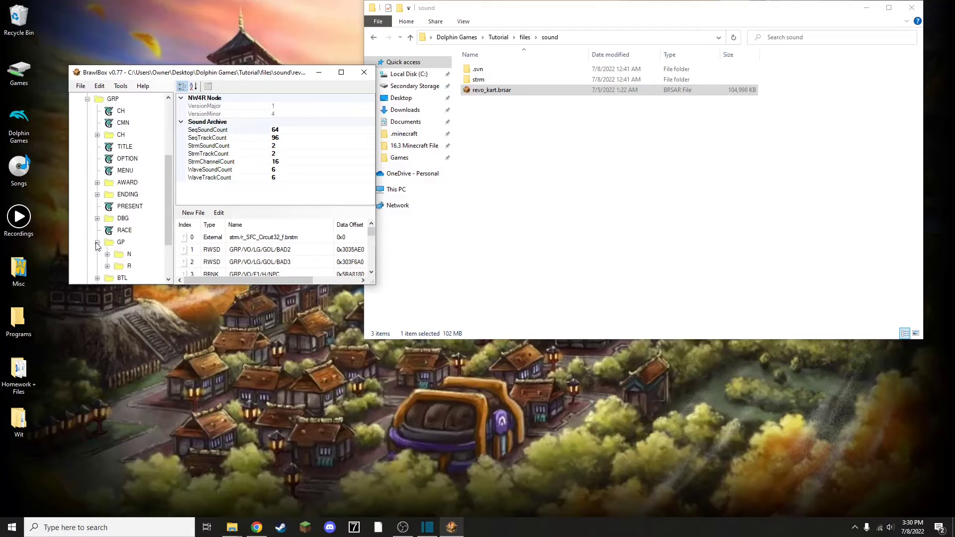
scroll(97, 244, "down", 2)
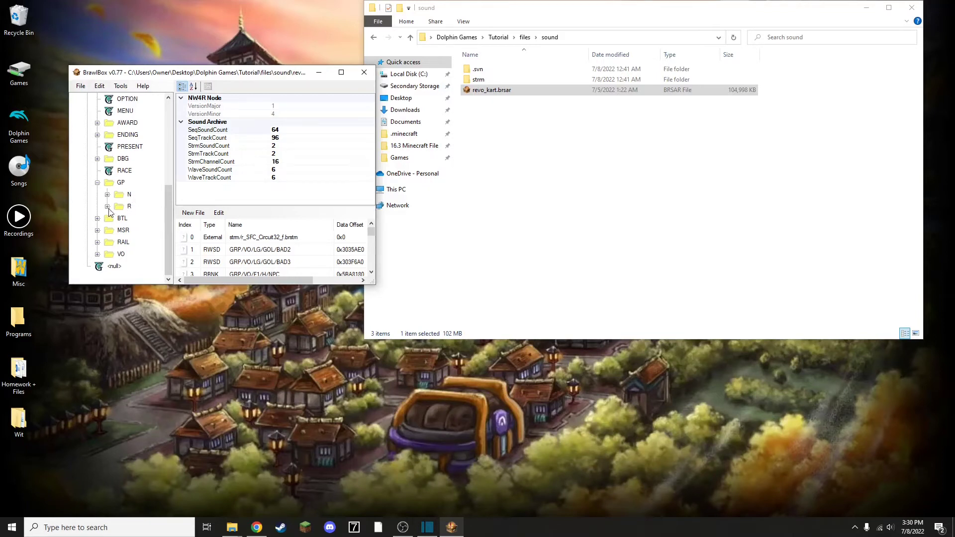
left_click(107, 207)
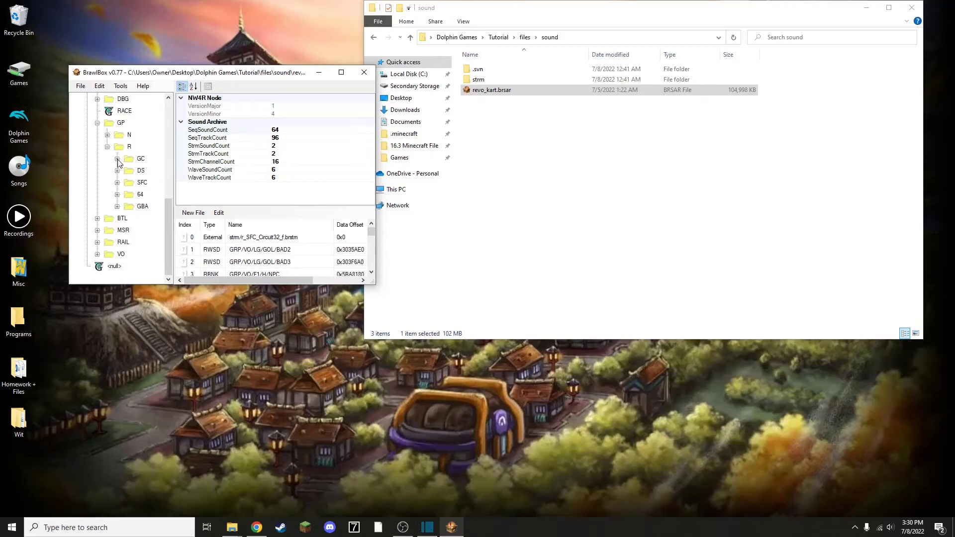
left_click(118, 159)
scroll(134, 177, "down", 1)
left_click(151, 159)
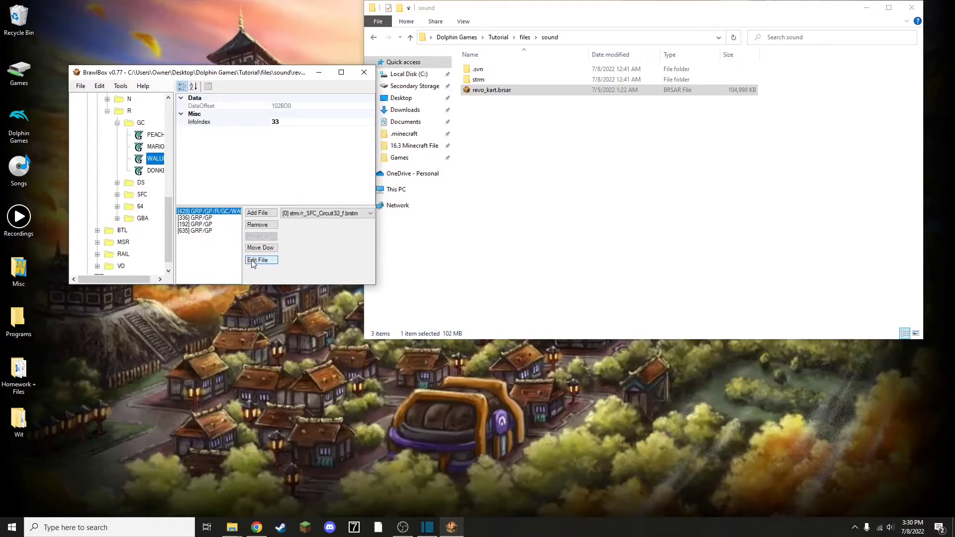
left_click(252, 259)
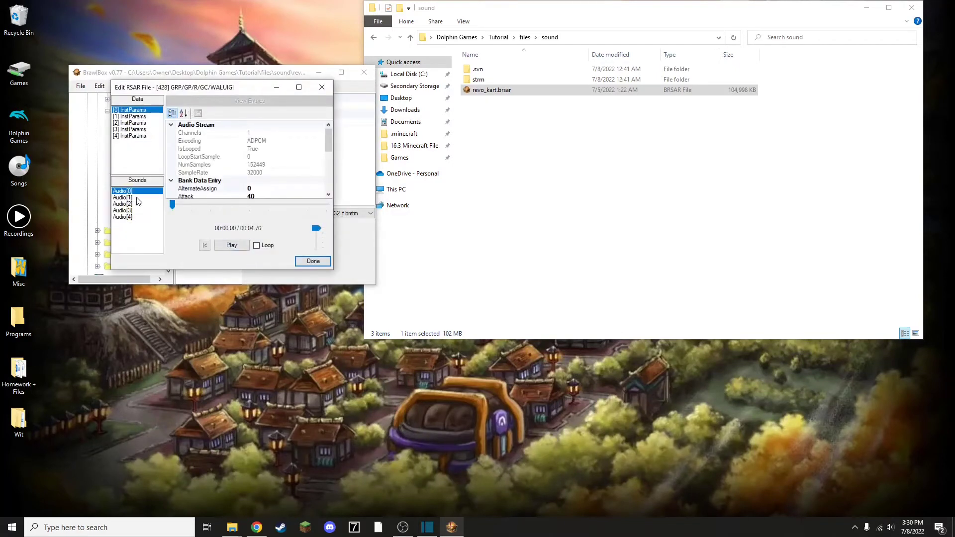
- Go through the WALUIGI sounds and export Audio[1] to the Desktop as the uncompressed PCM file Audio[1].wav
left_click(138, 198)
left_click(135, 204)
left_click(135, 210)
left_click(134, 217)
left_click(135, 198)
right_click(127, 201)
left_click(138, 213)
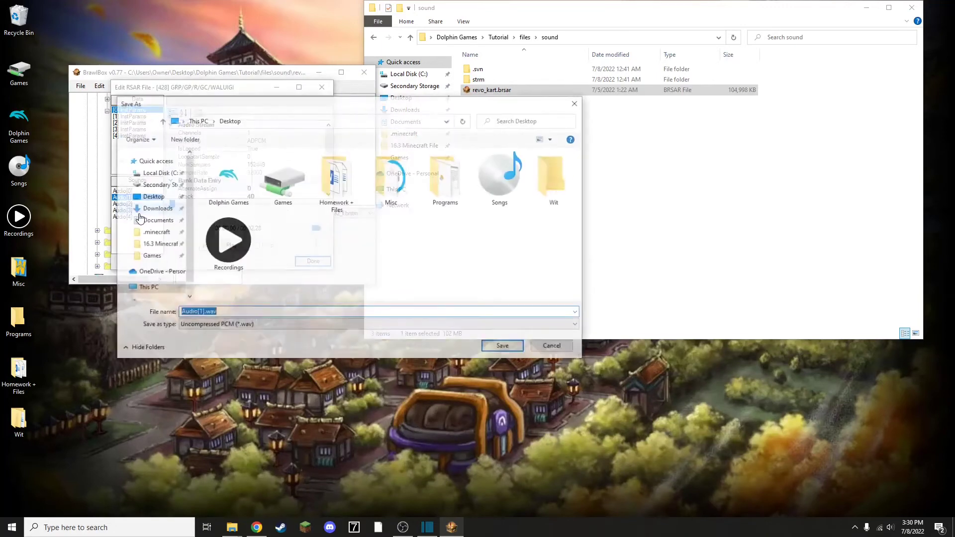
left_click(497, 347)
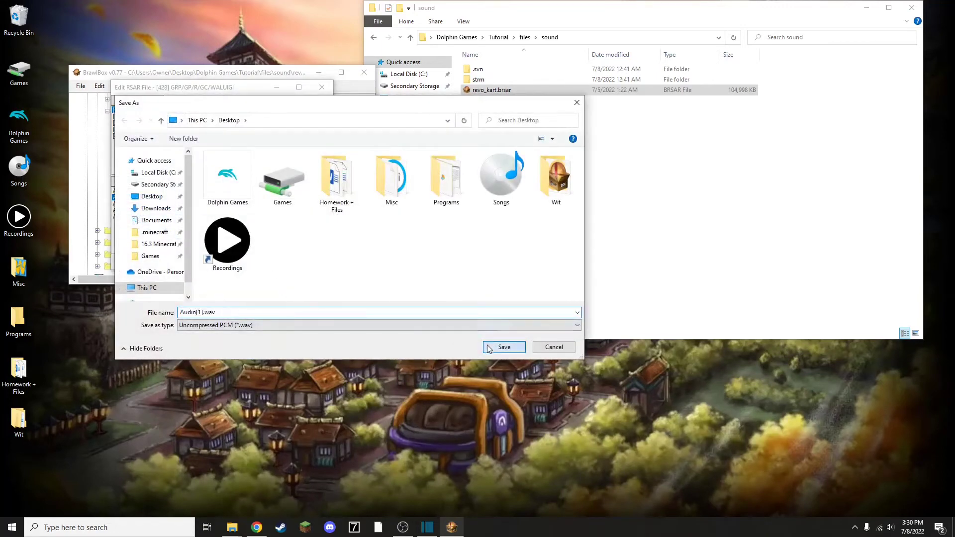
- Switch to Audacity and open the exported Audio[1].wav
left_click(140, 527)
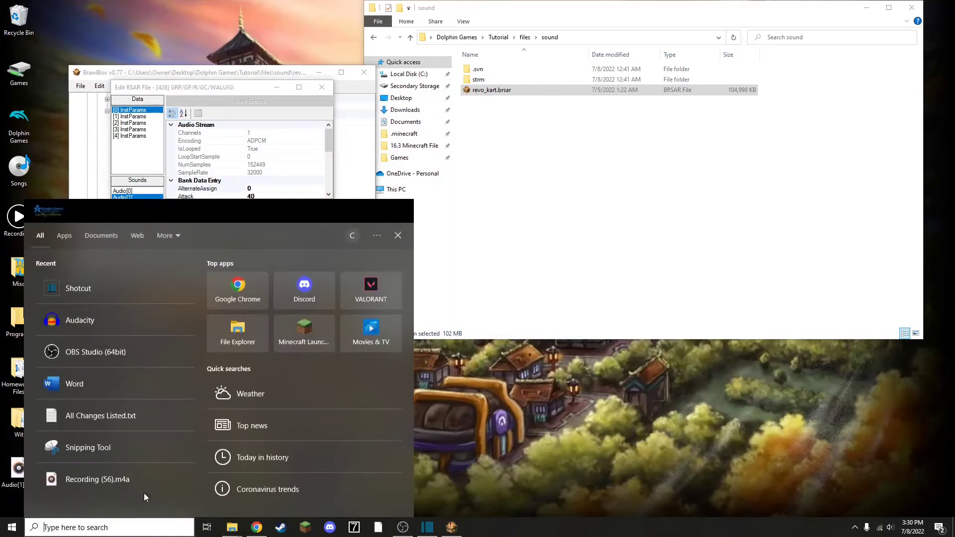
type("audaci")
left_click(99, 288)
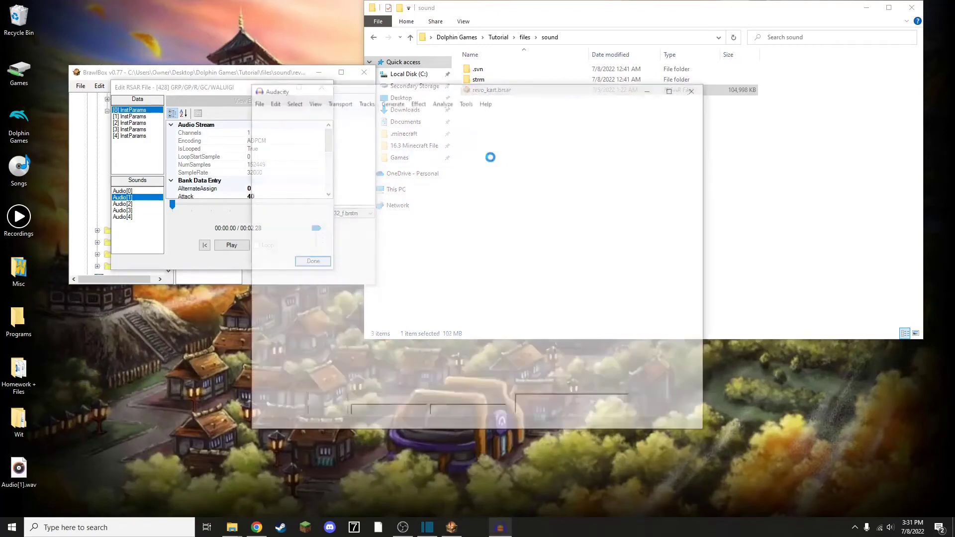
left_click(595, 38)
left_click(255, 101)
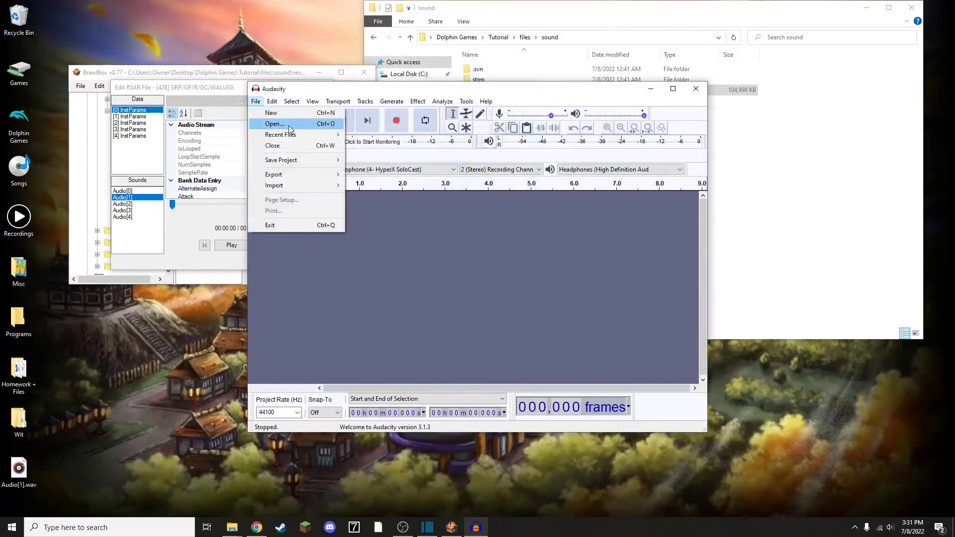
left_click(285, 127)
double_click(404, 243)
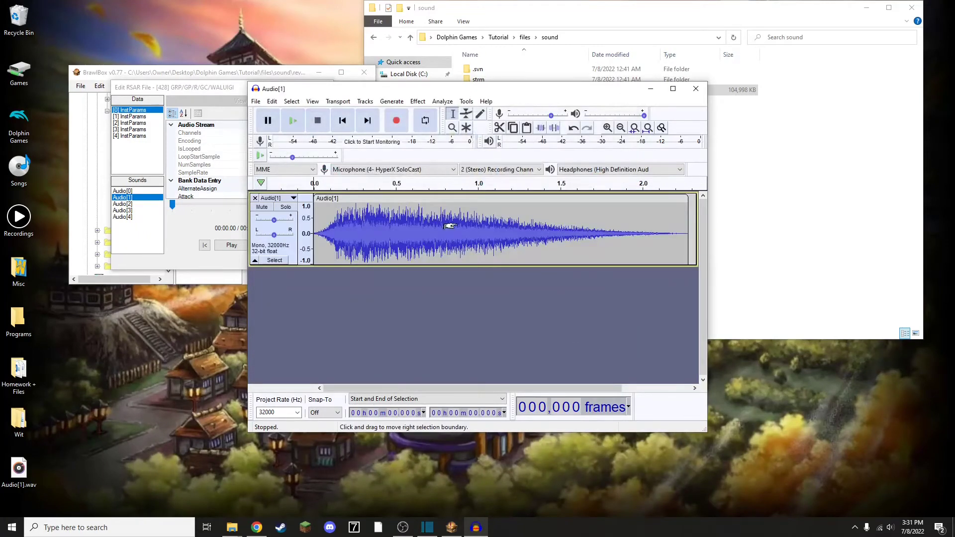
- Select the whole Audio[1] clip, silence it with Amplify at the lowest amplification, and play it back to check
double_click(448, 224)
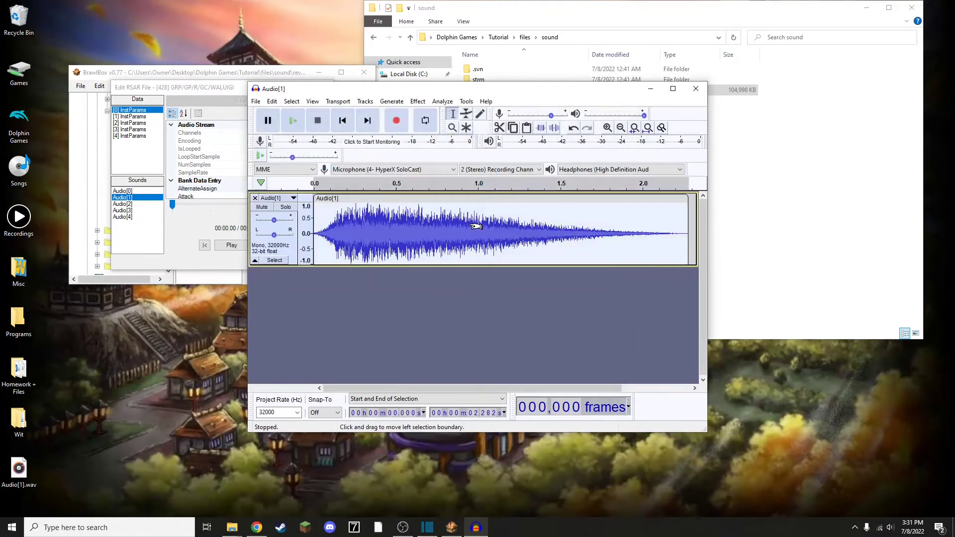
left_click(427, 103)
left_click(473, 49)
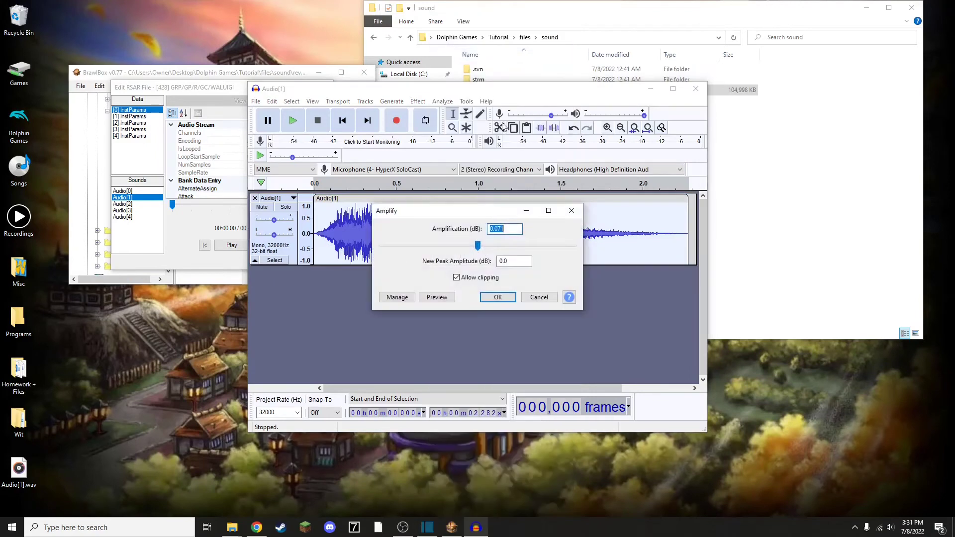
left_click_drag(478, 245, 363, 258)
left_click(500, 295)
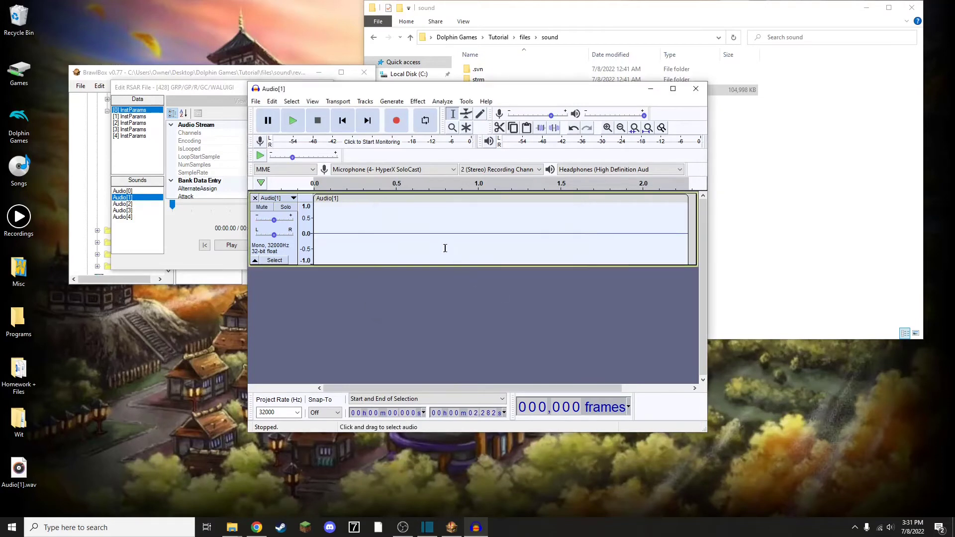
left_click(293, 120)
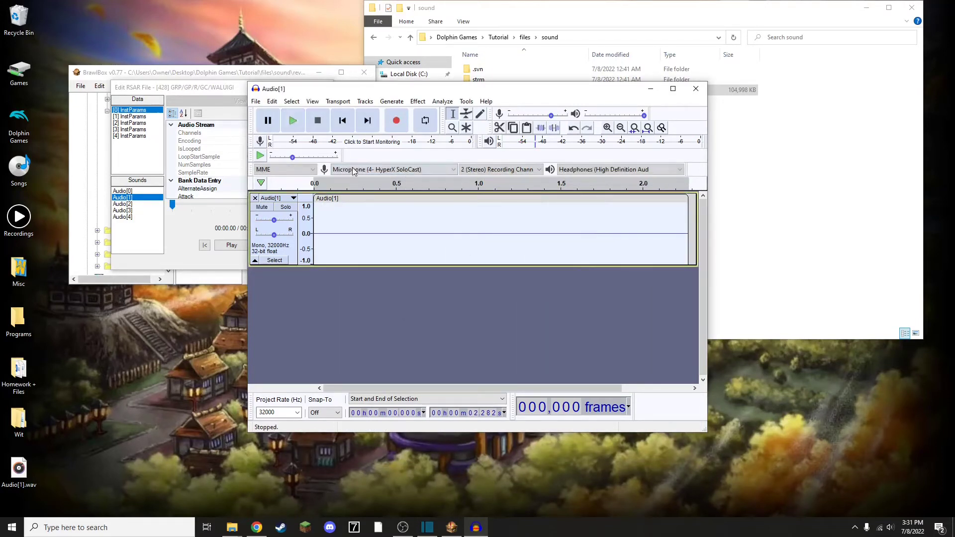
- Export the silenced track to the Desktop as the signed 16-bit PCM WAV file Muted.wav
left_click(256, 101)
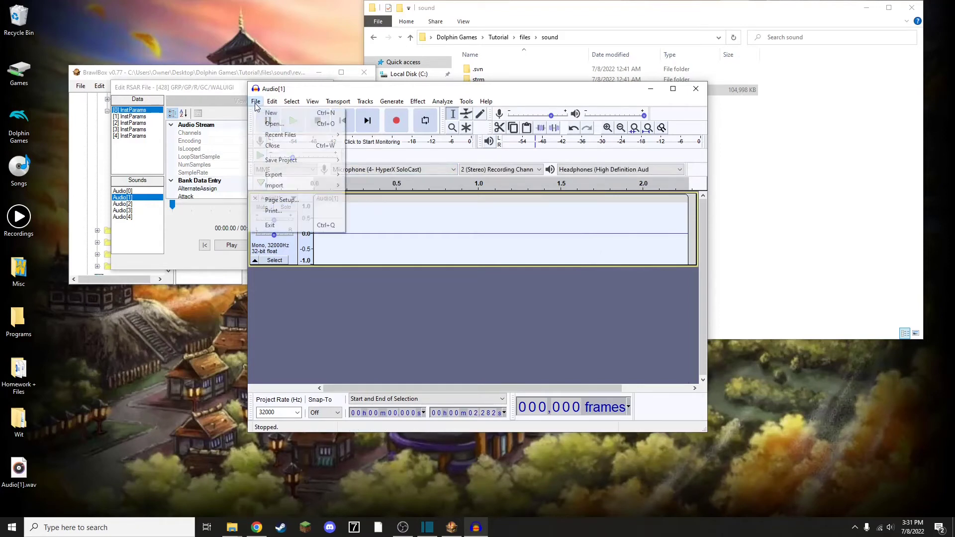
mouse_move(290, 174)
left_click(378, 186)
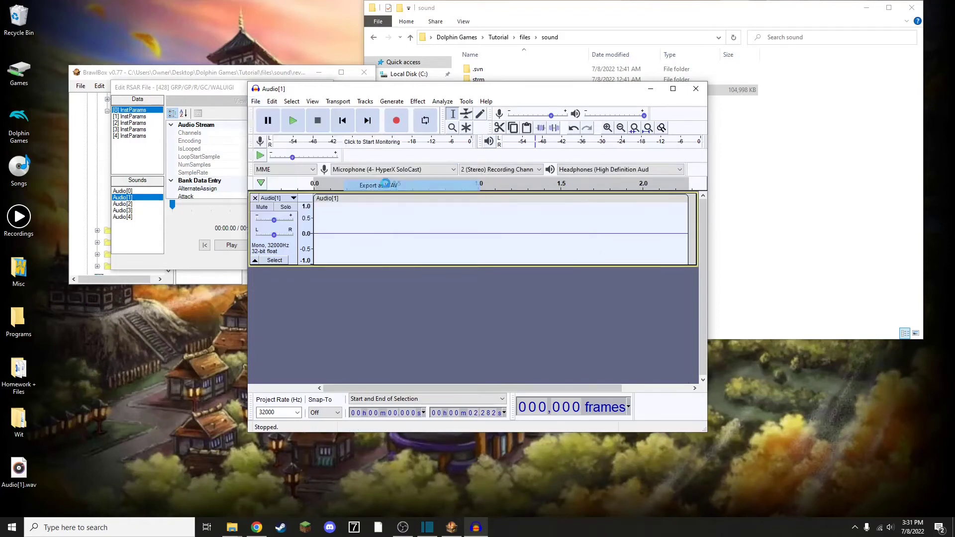
left_click_drag(373, 294, 342, 294)
type("Muted.wav")
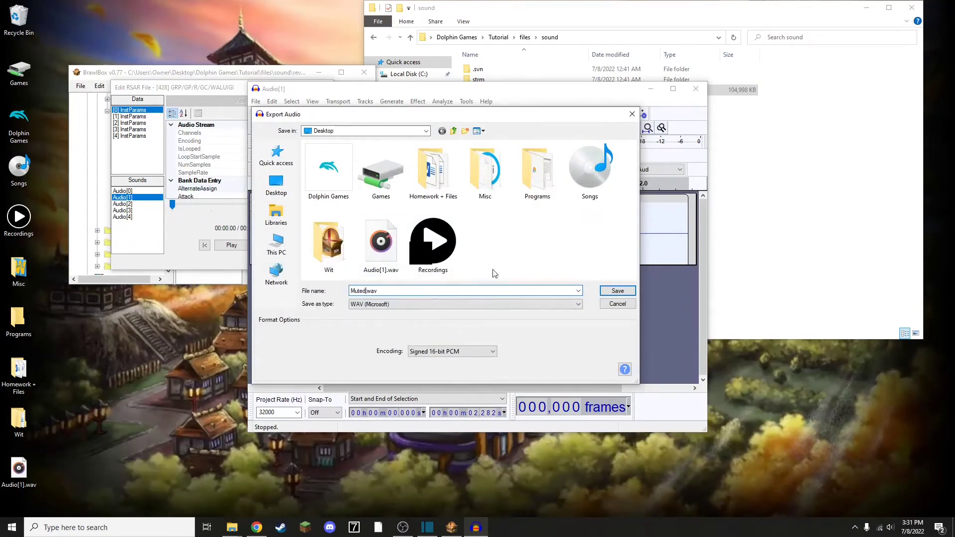
left_click(619, 291)
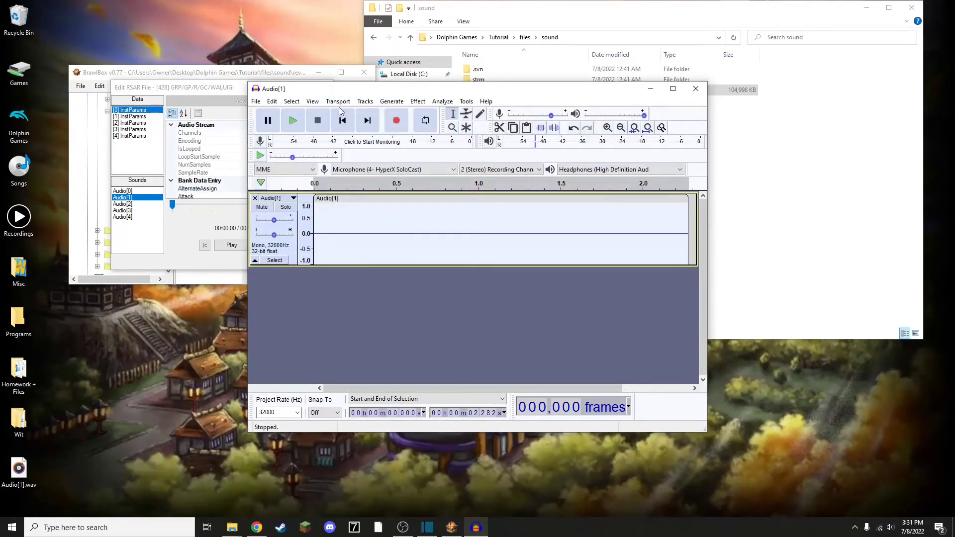
- Switch to BrawlBox, replace Audio[0] in the WALUIGI file with Muted.wav from the Desktop without looping, and close the sound archive
left_click(230, 90)
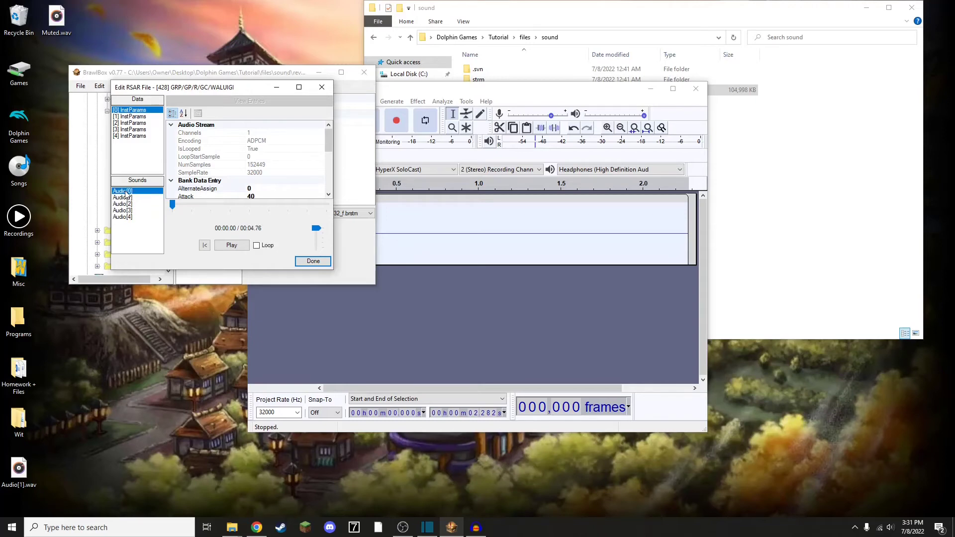
left_click(149, 208)
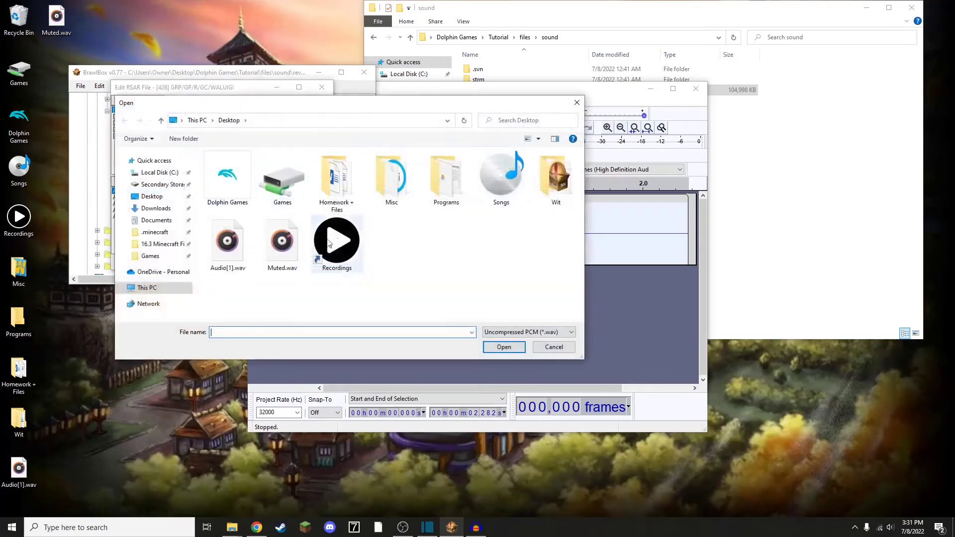
left_click(503, 347)
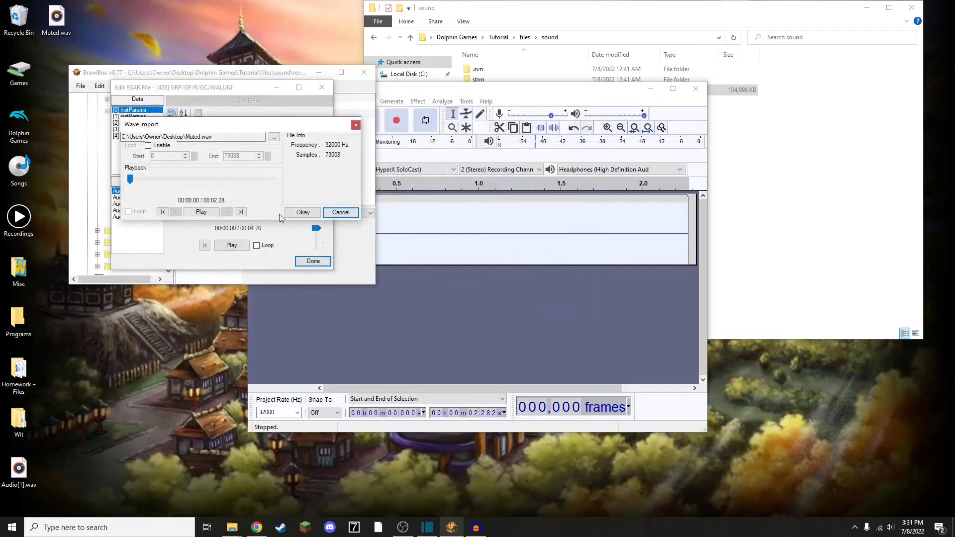
left_click(297, 214)
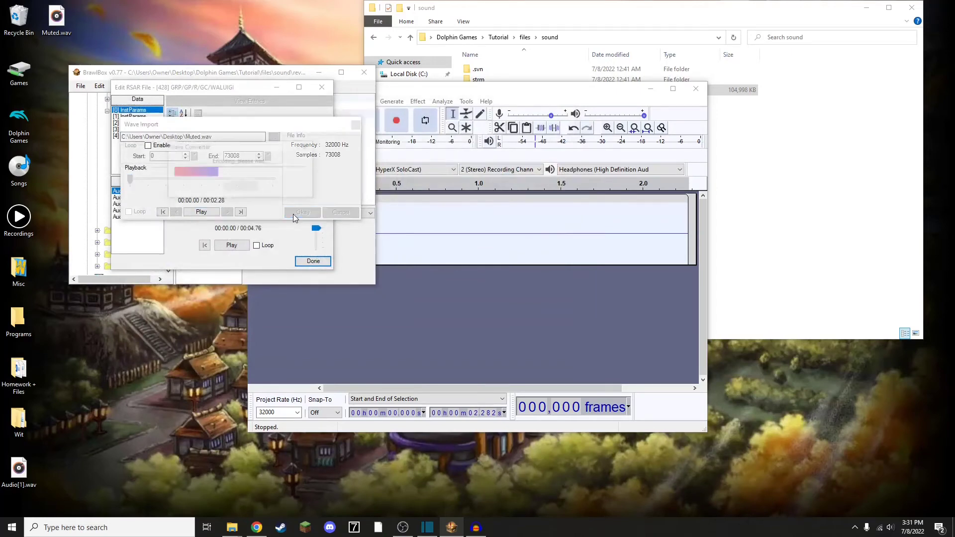
left_click(313, 261)
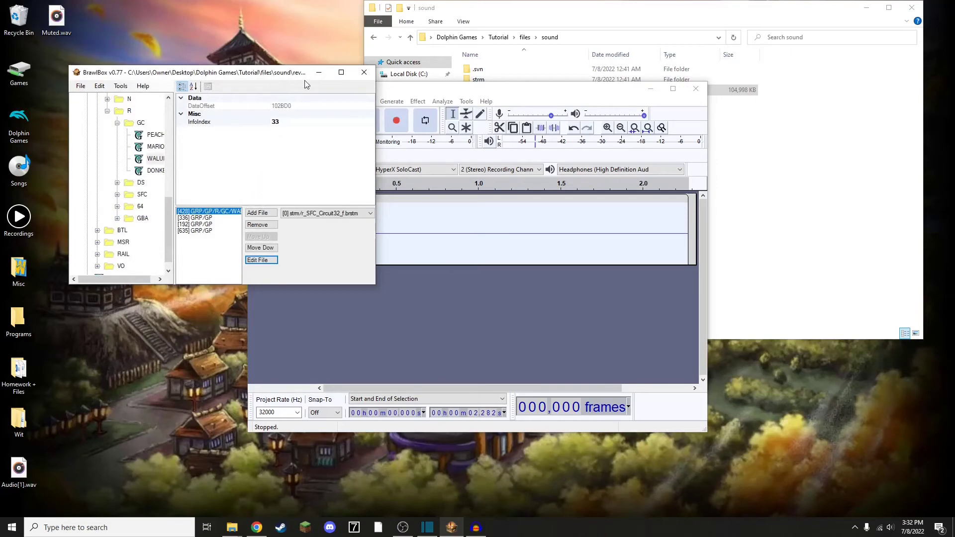
left_click(364, 72)
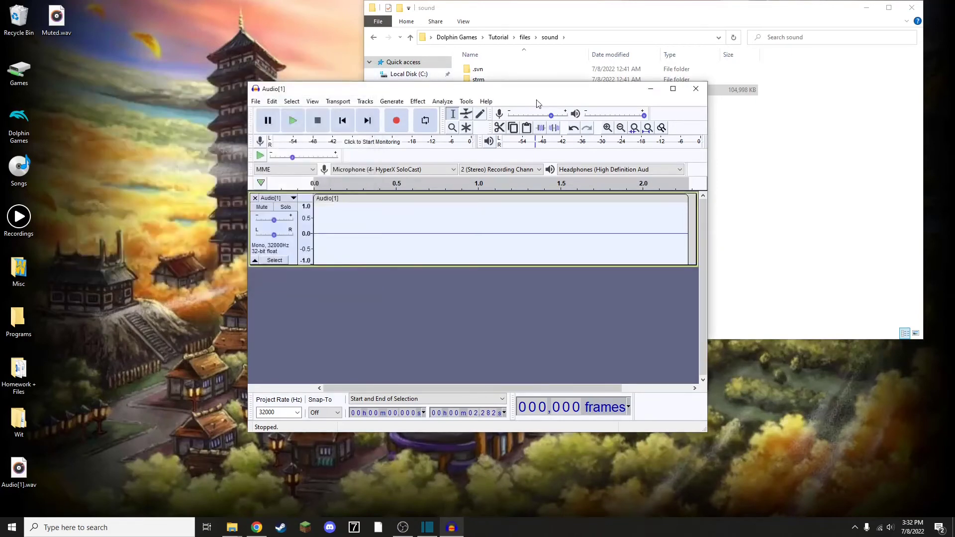
- Open PowerShell in the Dolphin Games folder, build AudioFix.iso from the Tutorial folder with "wit copy .\Tutorial\ AudioFix.iso", and return to the folder
left_click(476, 39)
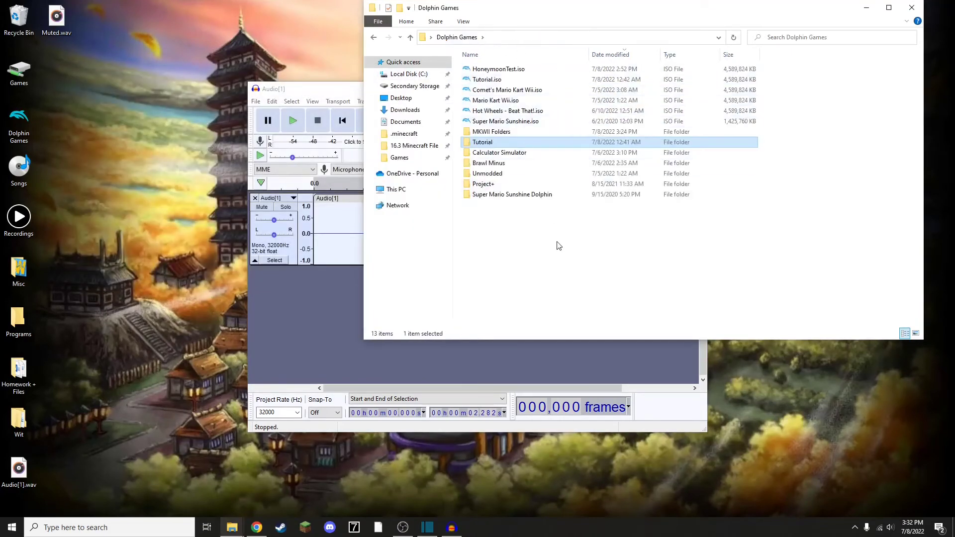
right_click(517, 220)
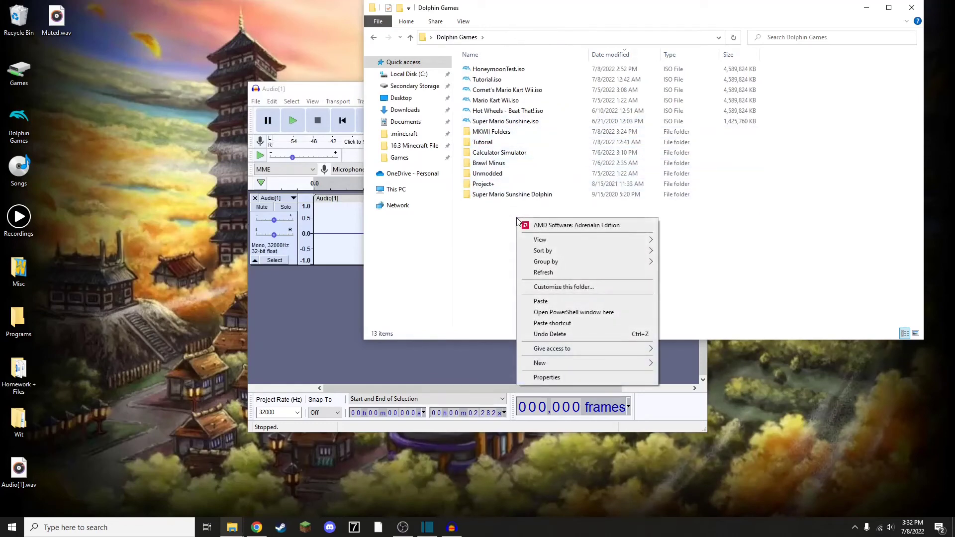
left_click(574, 313)
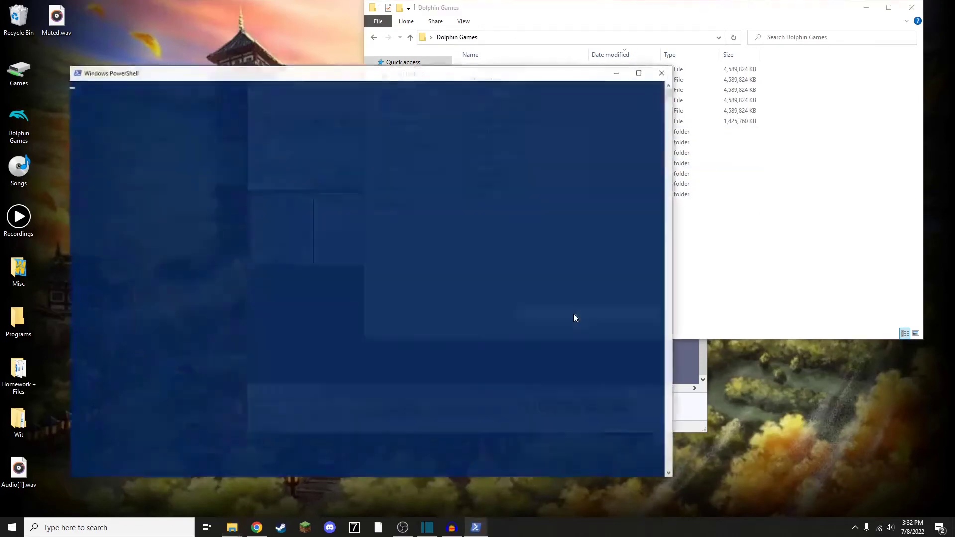
type("wit c")
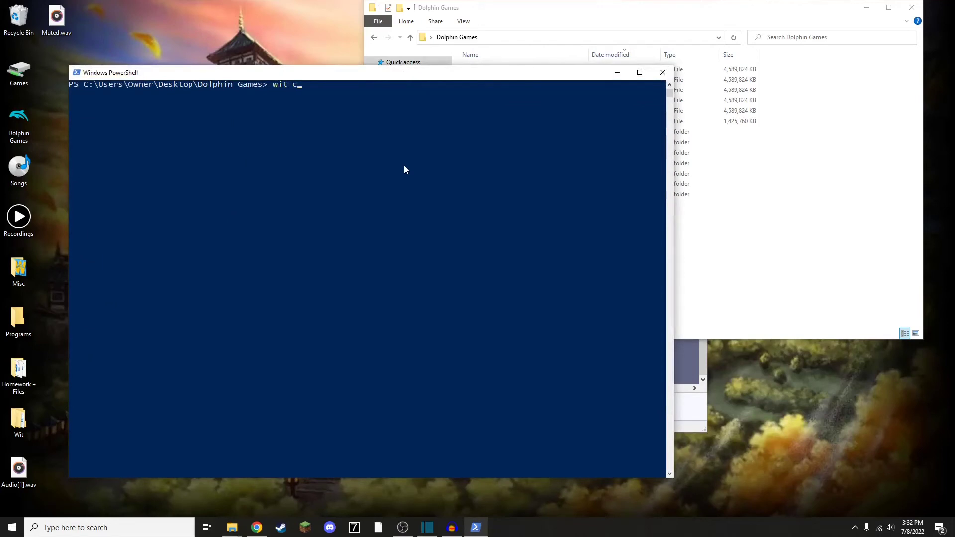
type("opy .\\Tu")
key("Tab")
type("AudioFix.iso")
key("Return")
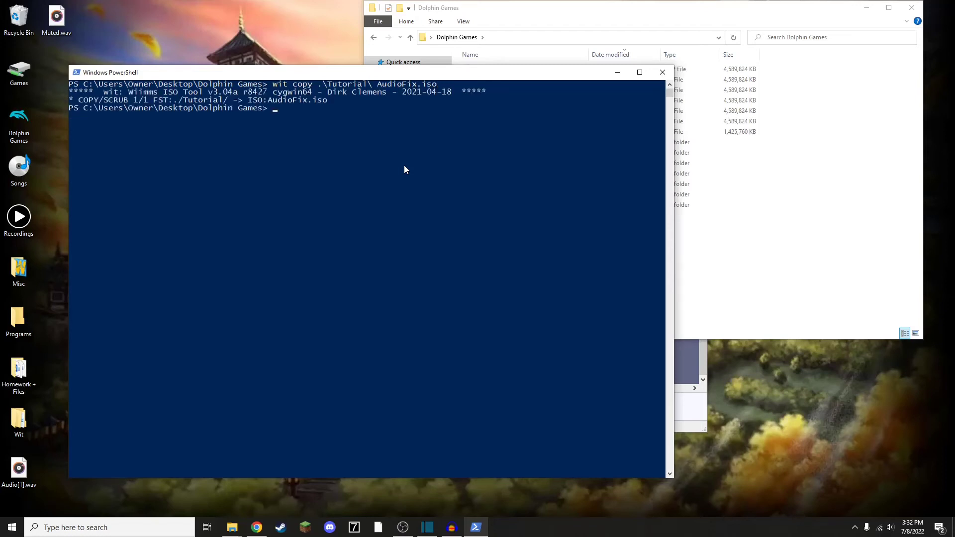
left_click(531, 22)
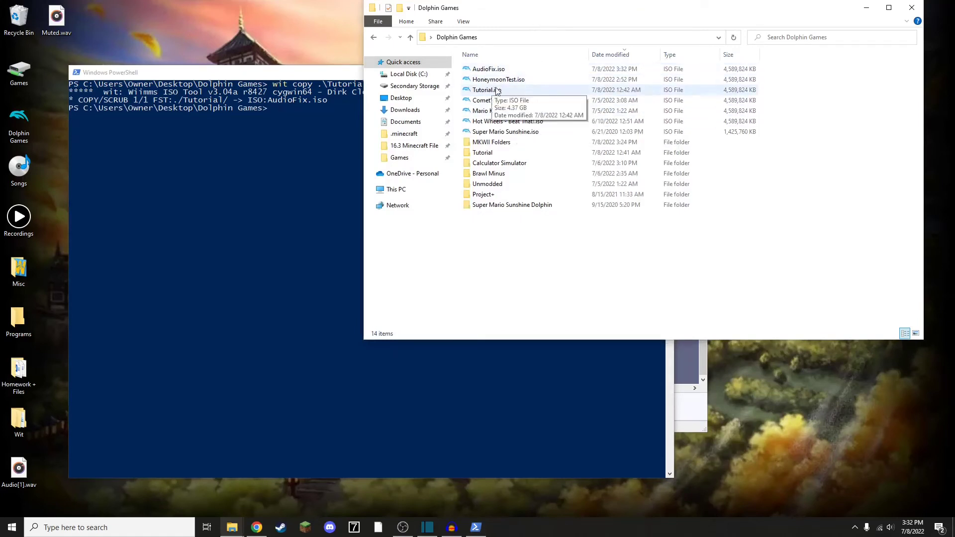